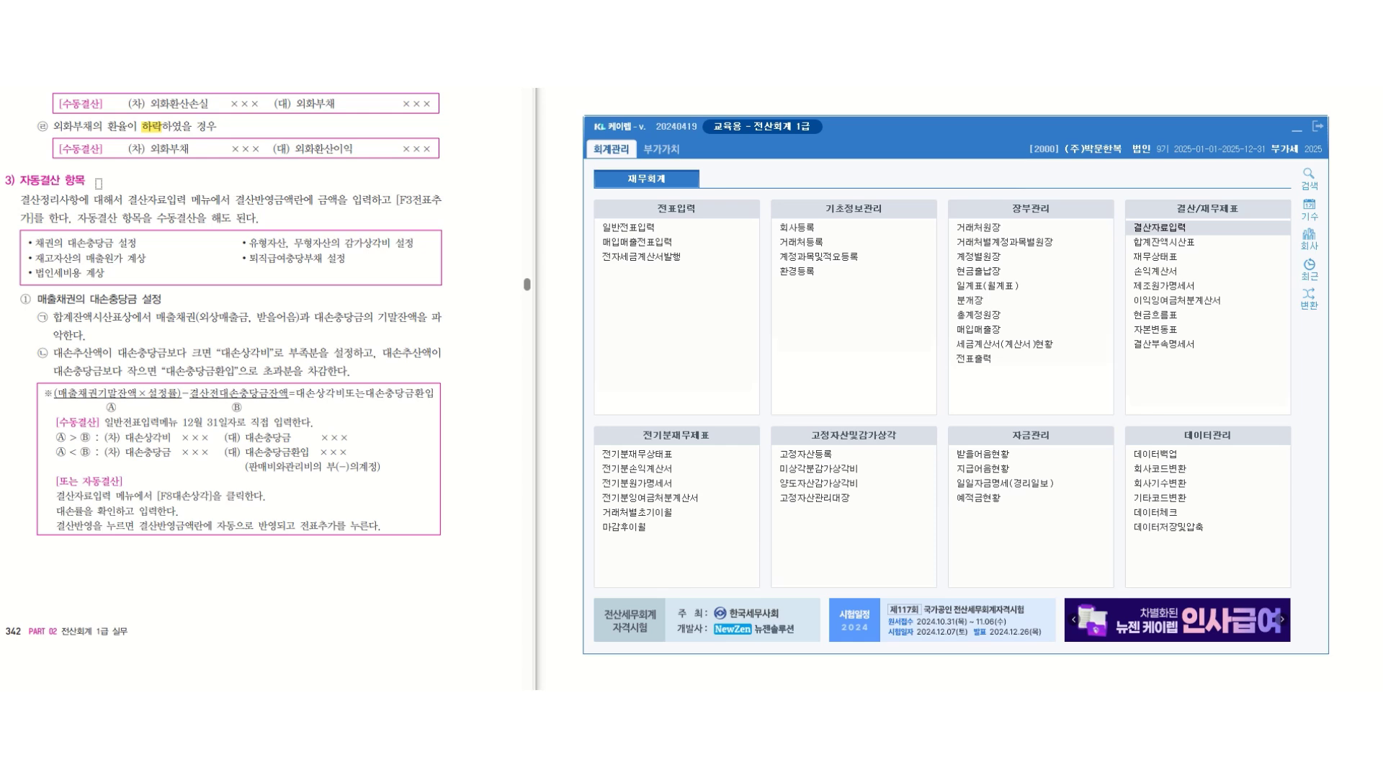
- Highlight 결산자료입력, [F3전표추가], 퇴직급여충당부채 and 법인세비용 in the textbook's 자동결산 항목 section
left_click_drag(130, 202, 191, 201)
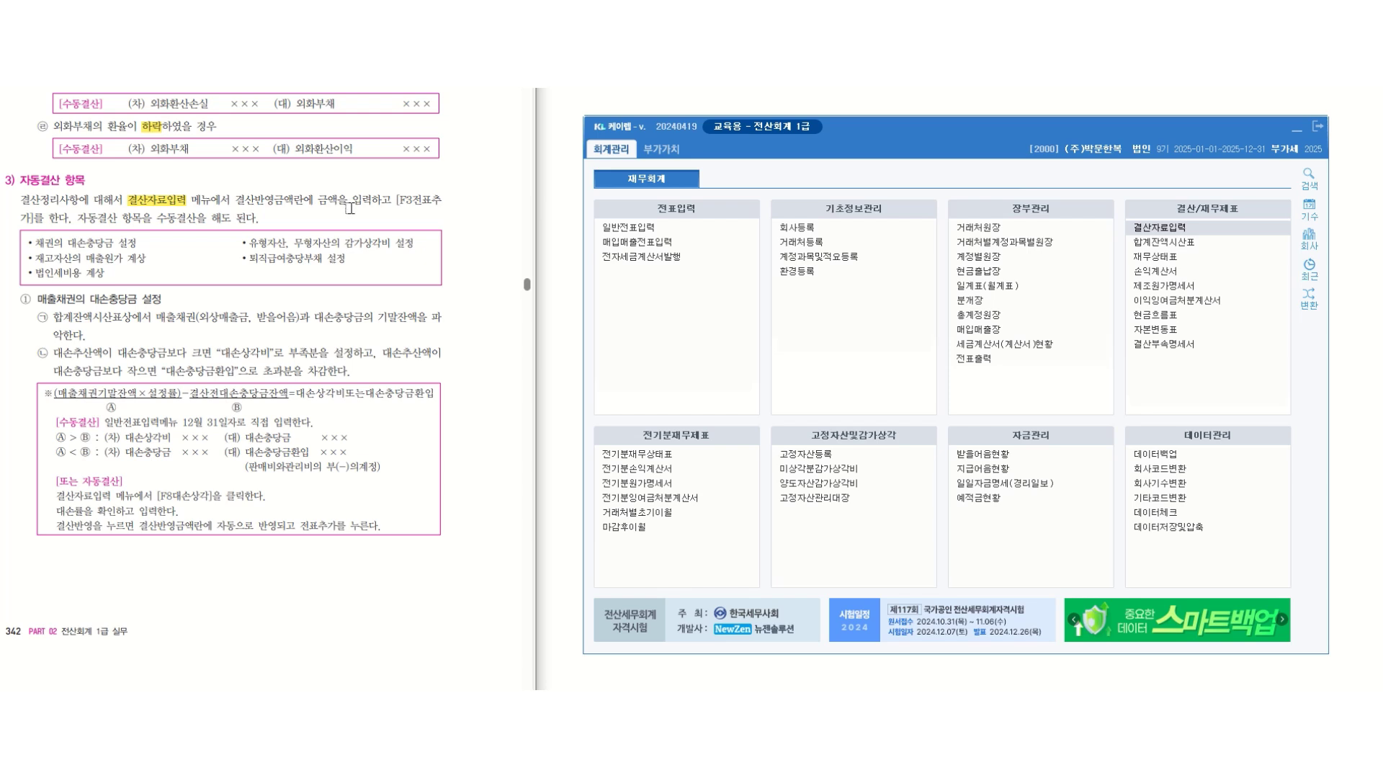
left_click_drag(396, 199, 441, 199)
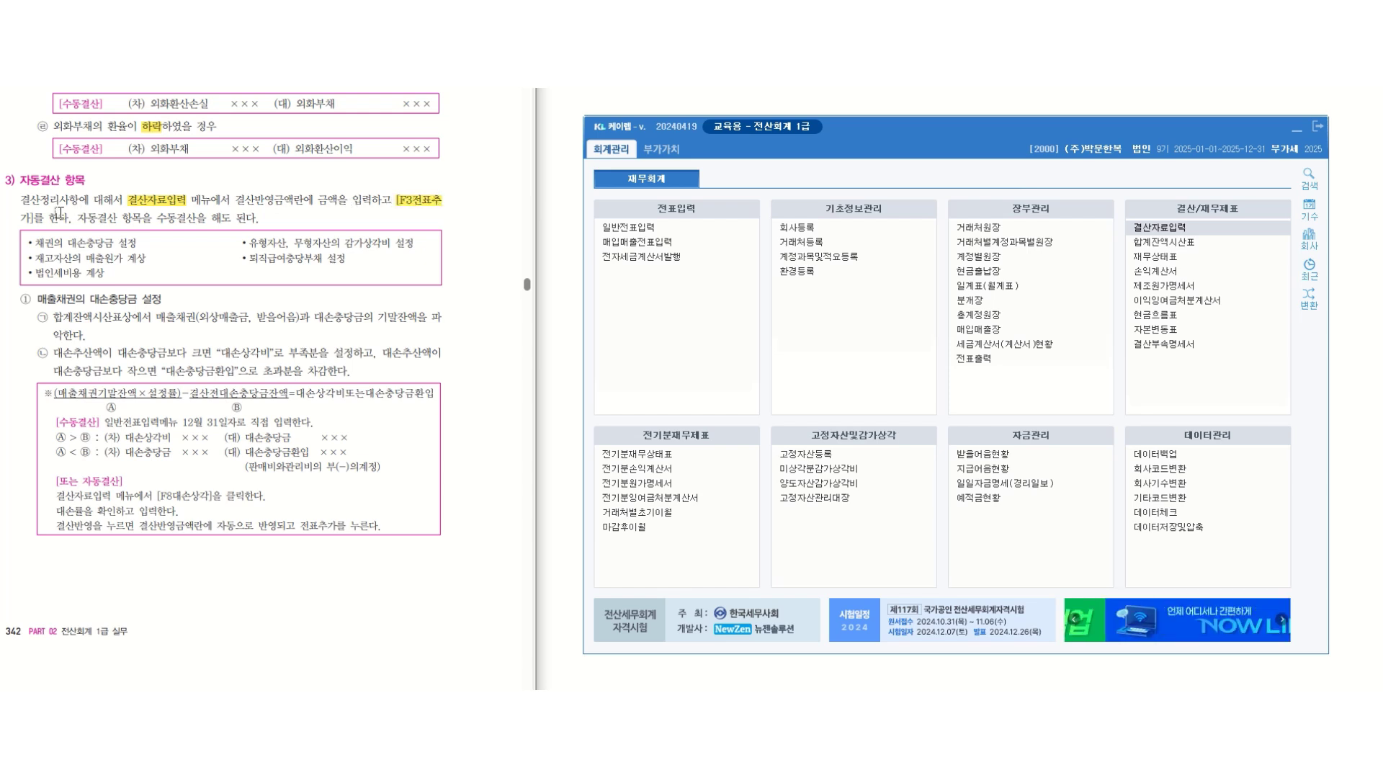
left_click_drag(60, 214, 33, 219)
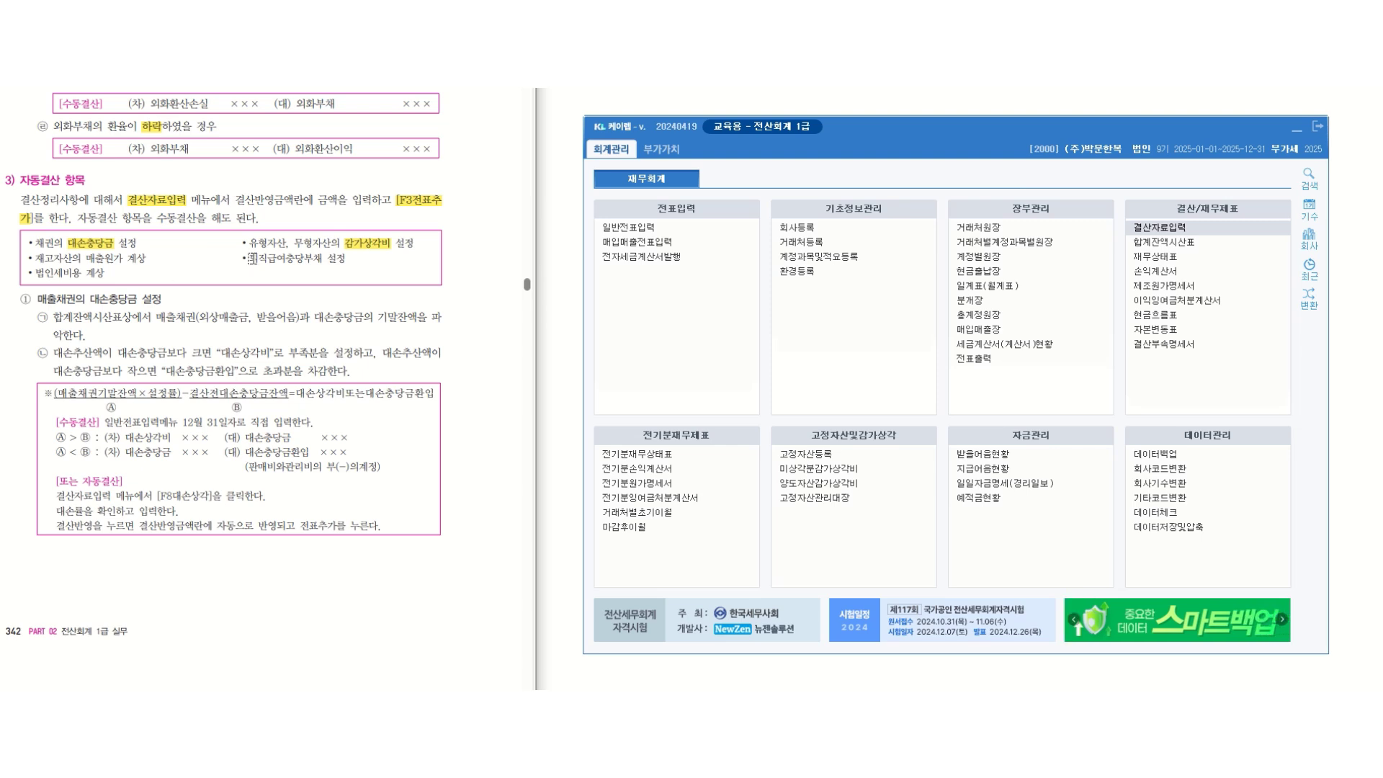
left_click_drag(250, 258, 322, 257)
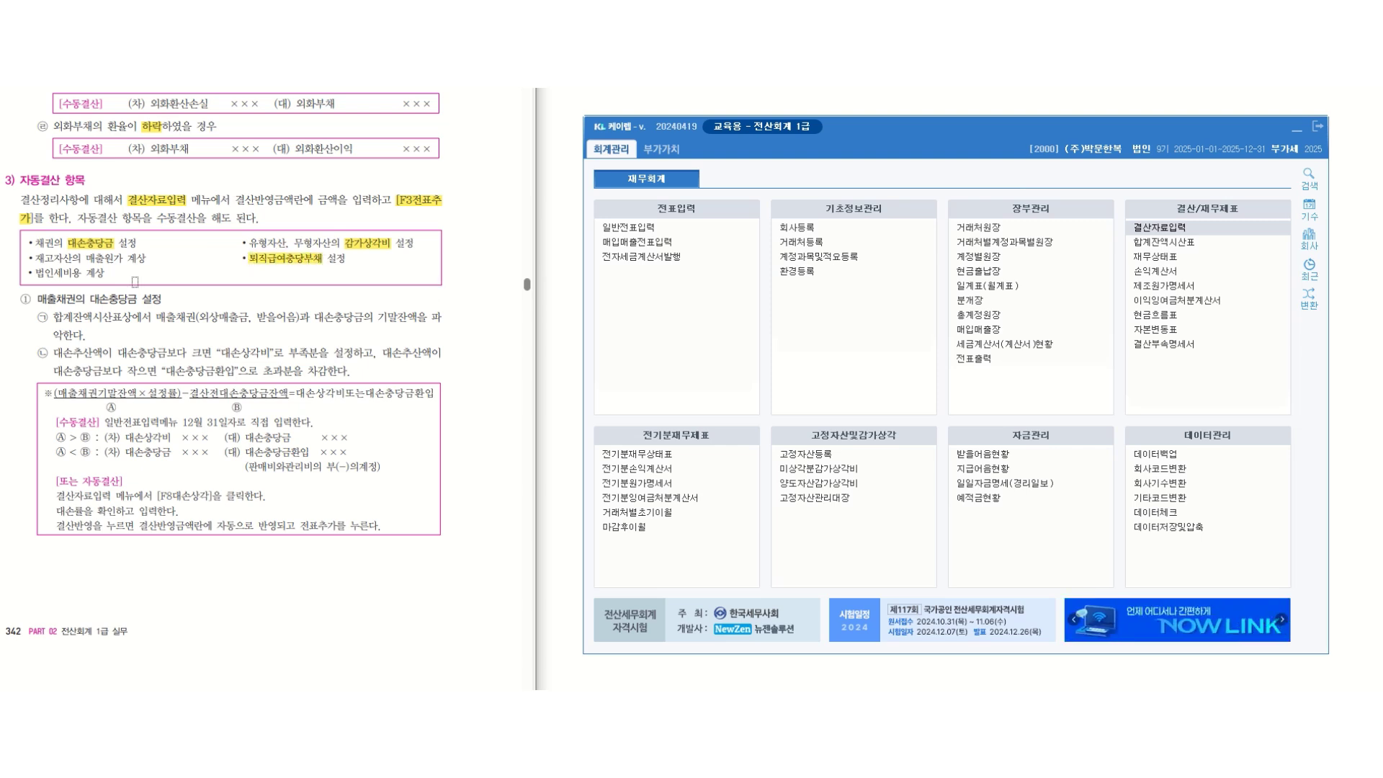
left_click_drag(31, 274, 82, 274)
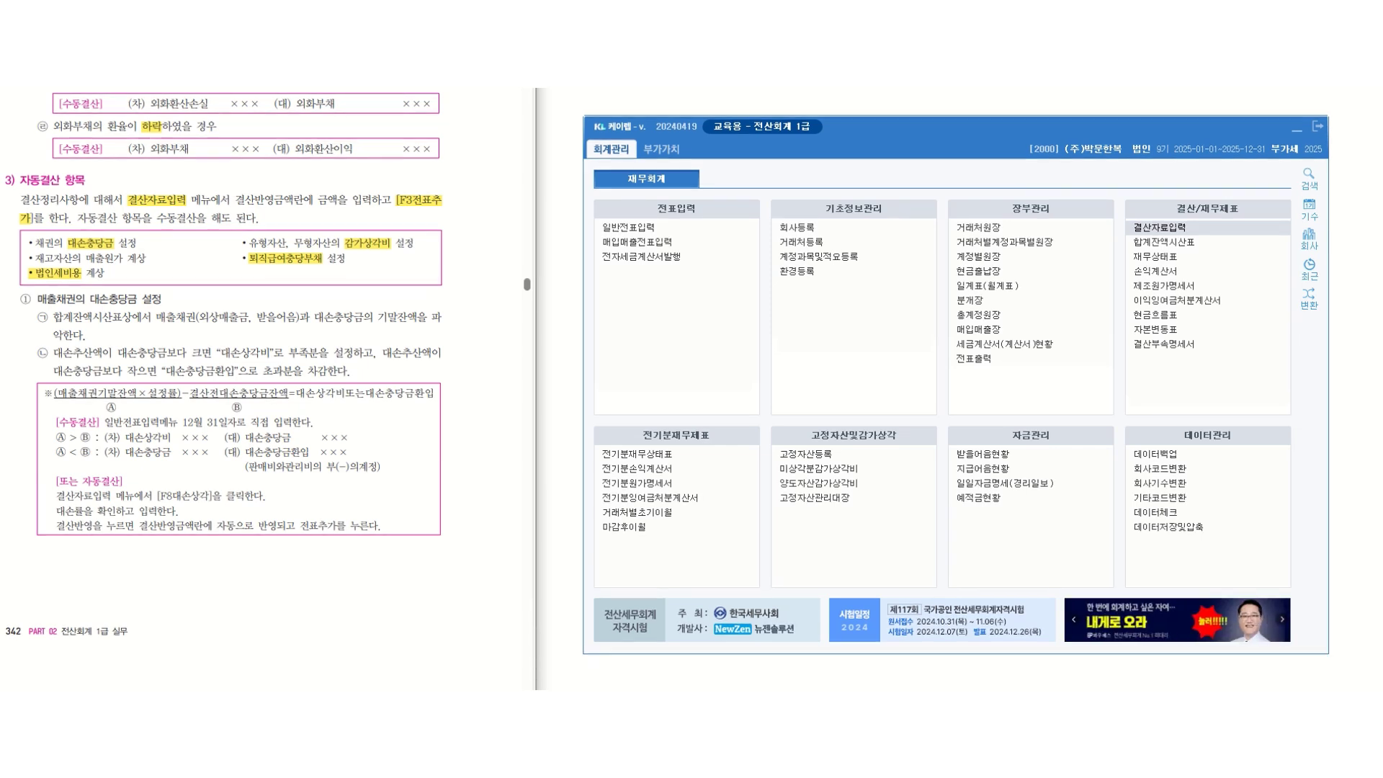
- Open 결산자료입력, and highlight 대손충당금, 매출채권(외상매출금, 받을어음), 충당금 and 자동결산 in the textbook's 매출채권 section
key("Return")
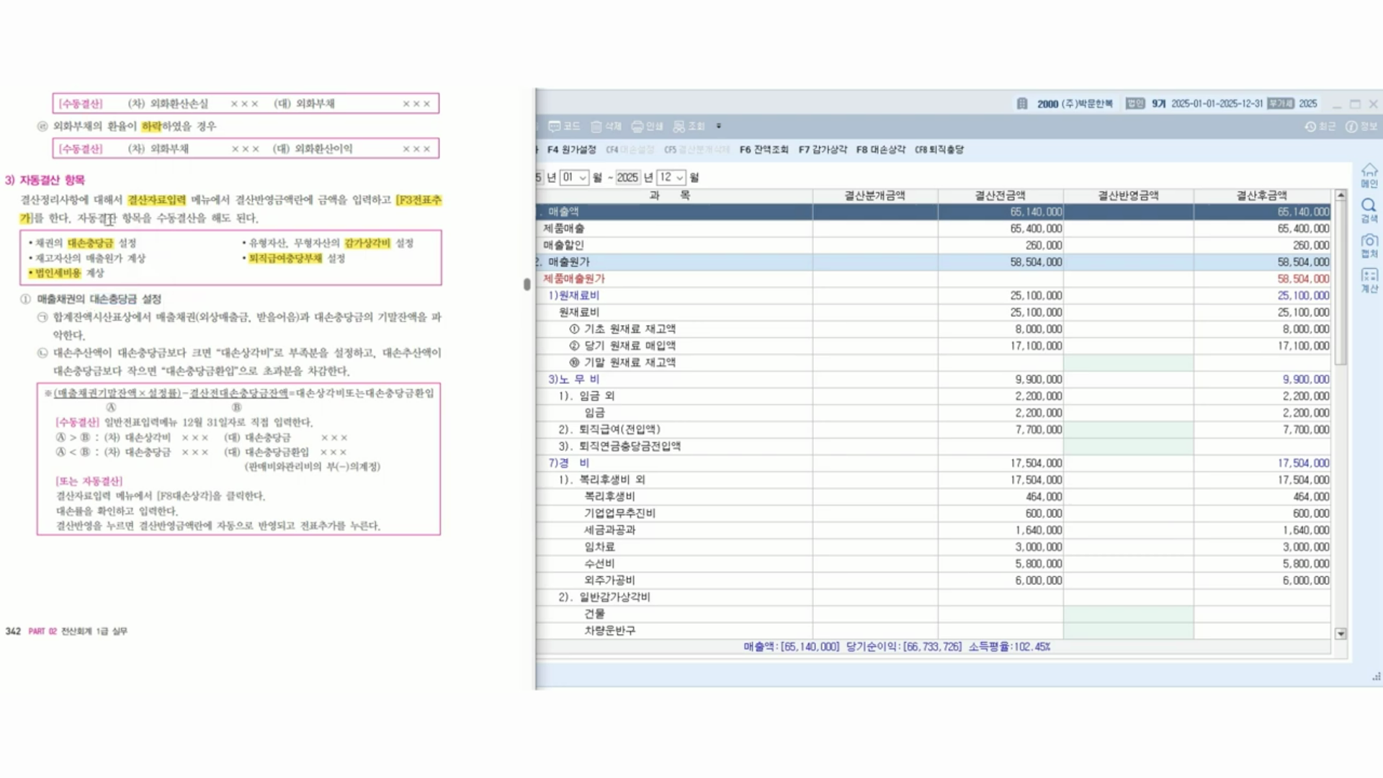
left_click_drag(88, 298, 292, 320)
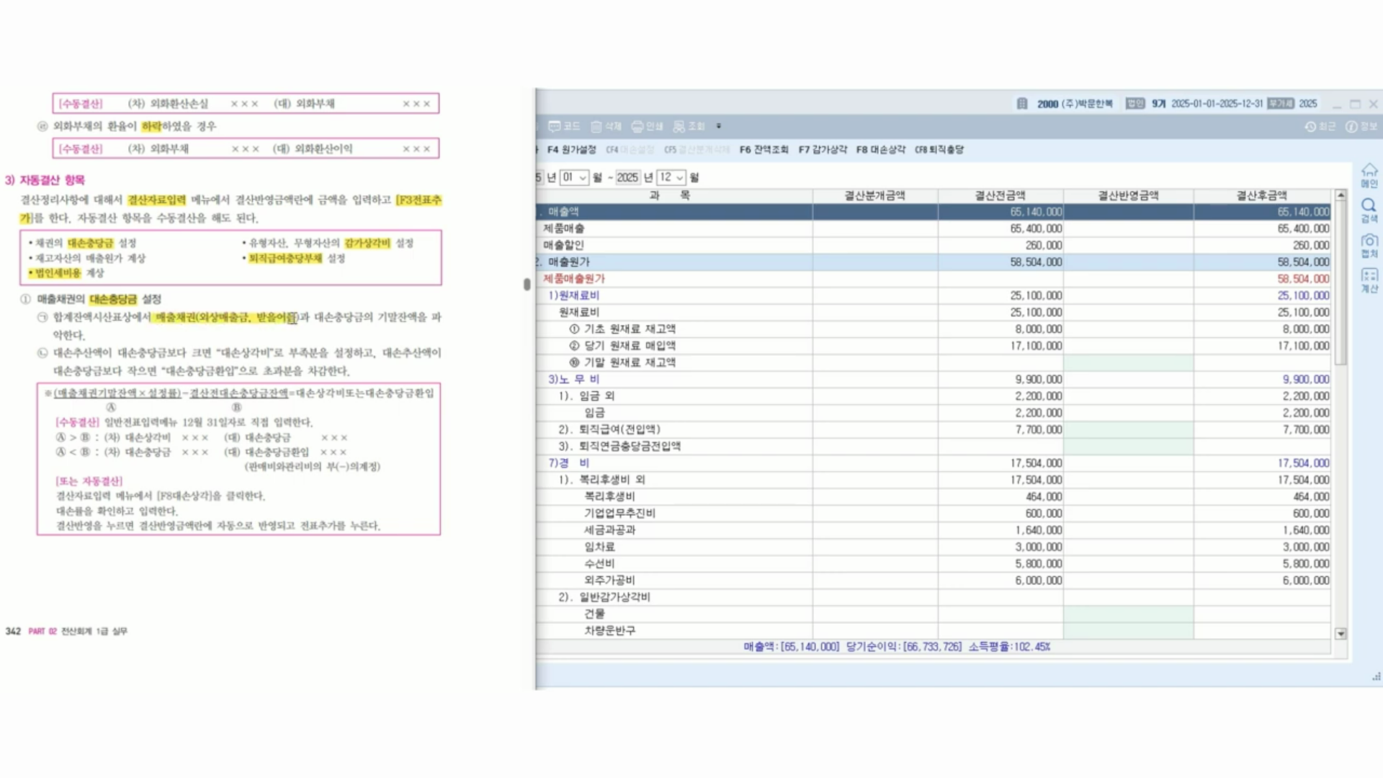
left_click_drag(341, 319, 364, 319)
left_click_drag(81, 483, 122, 484)
- Run F8 대손상각 without the saved data, keep the 1.00% 대손율, and apply the amounts to the closing entries
left_click(762, 109)
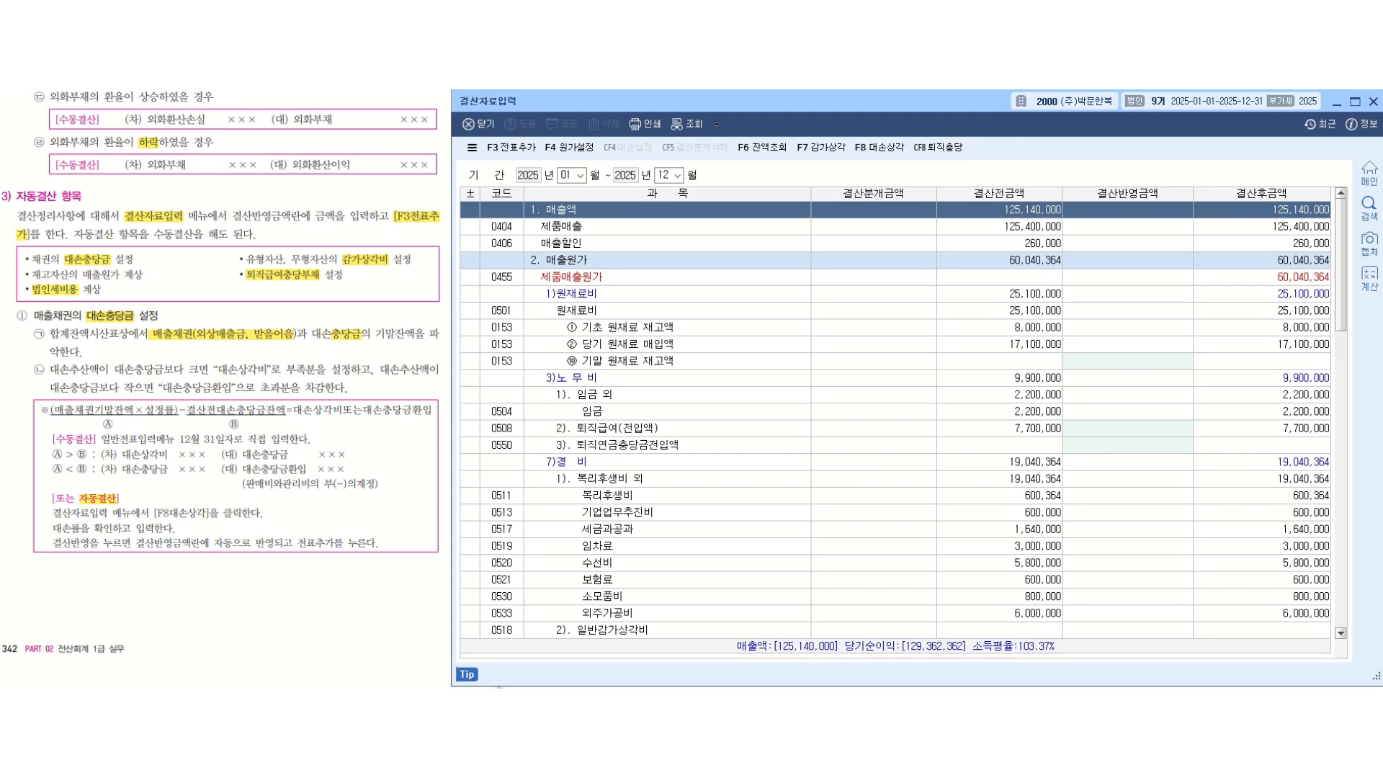
left_click(891, 159)
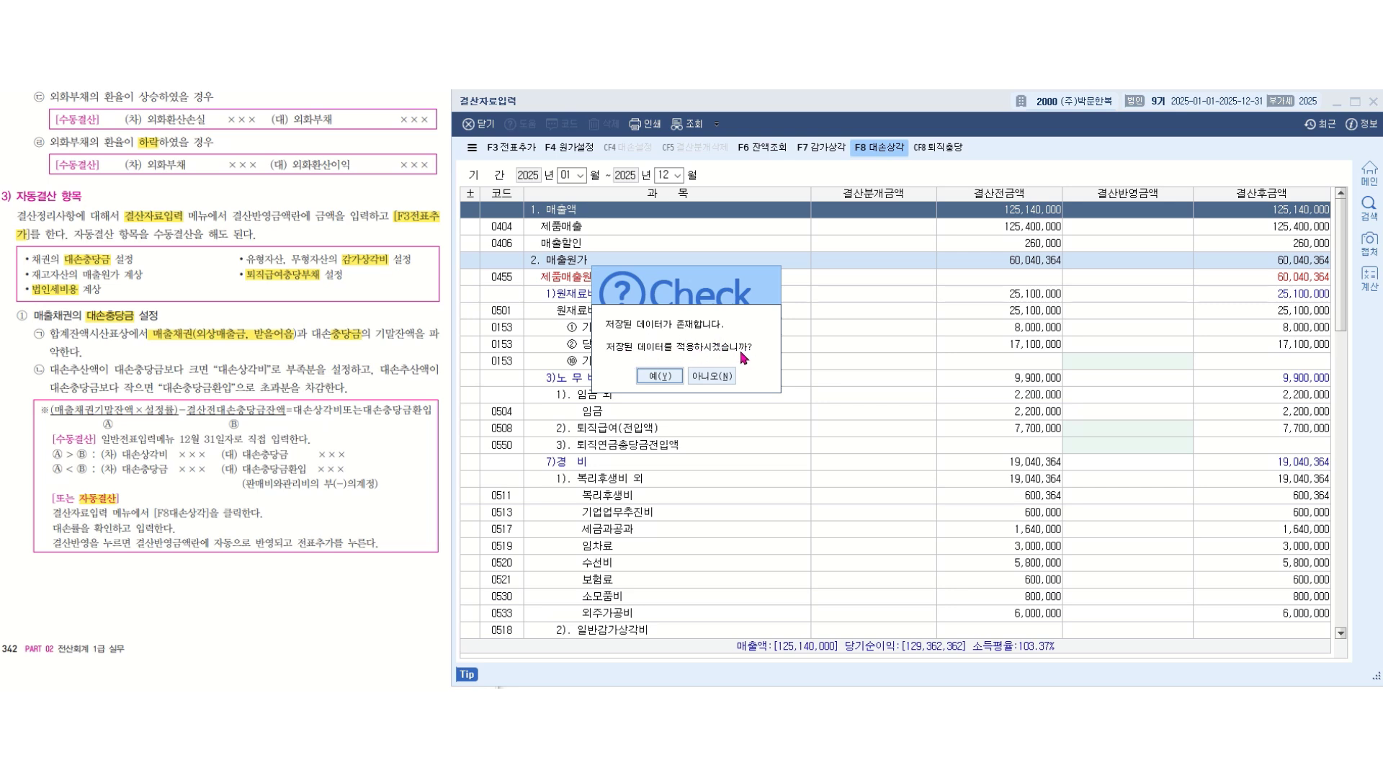
left_click(714, 376)
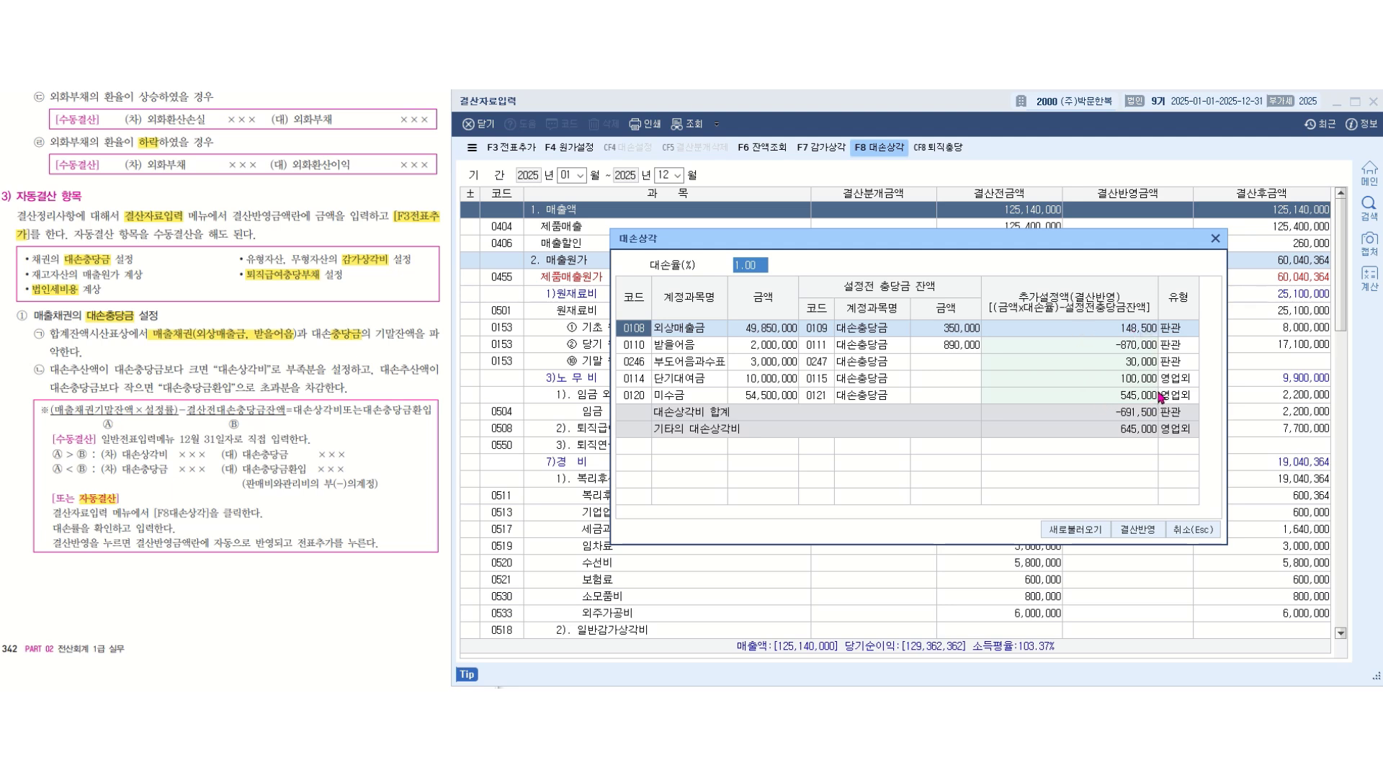
left_click(1145, 534)
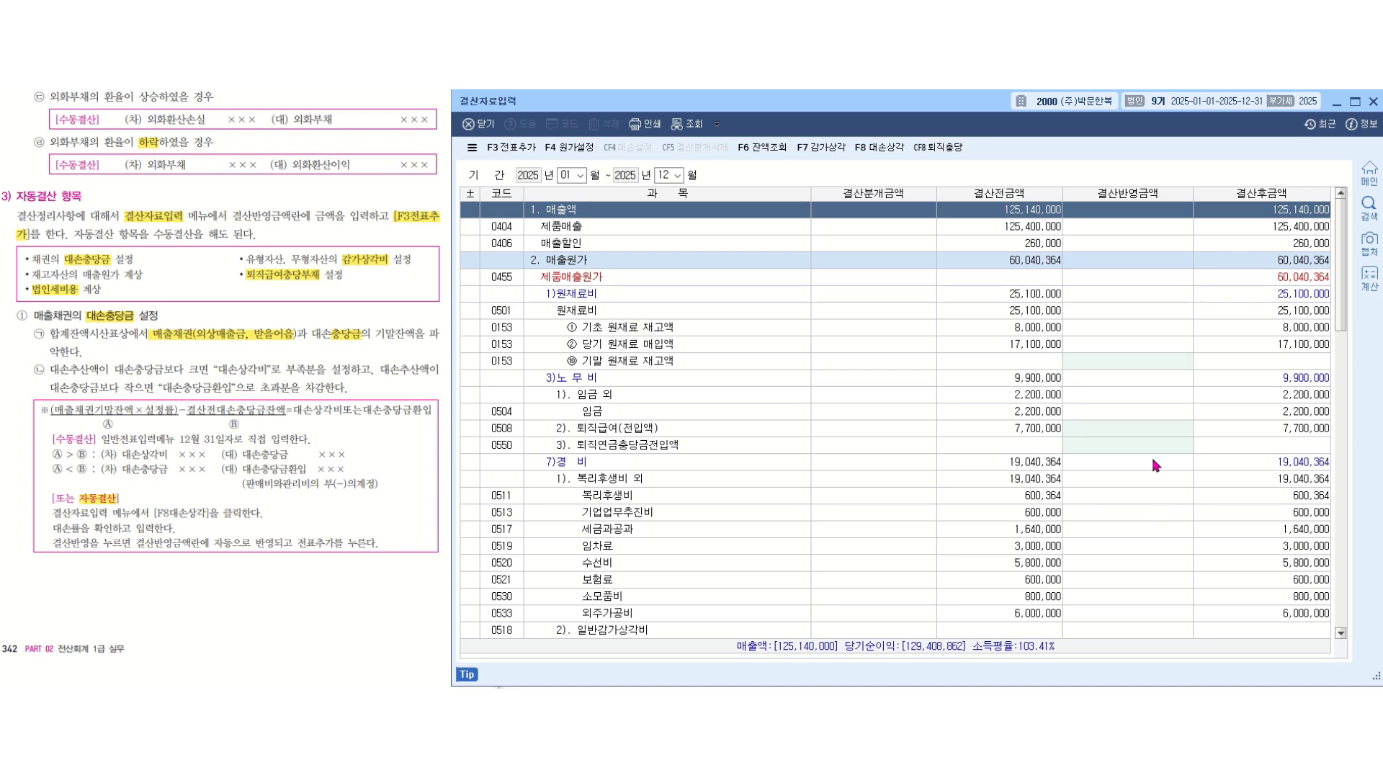
- Examine the 결산반영금액 under 대손상각 for 외상매출금, 받을어음 and 부도어음과수표, and the rows further down the statement
scroll(1155, 439, "down", 4)
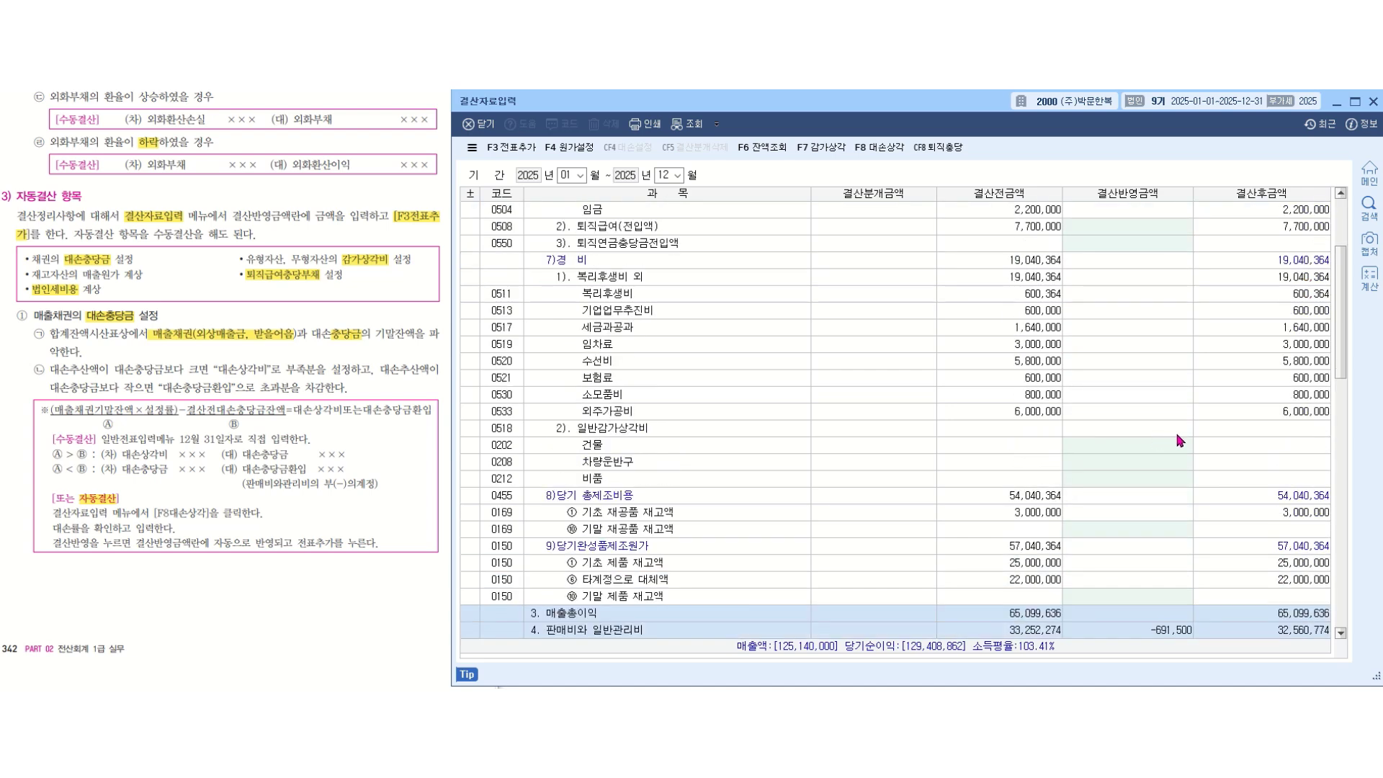
scroll(1164, 433, "down", 9)
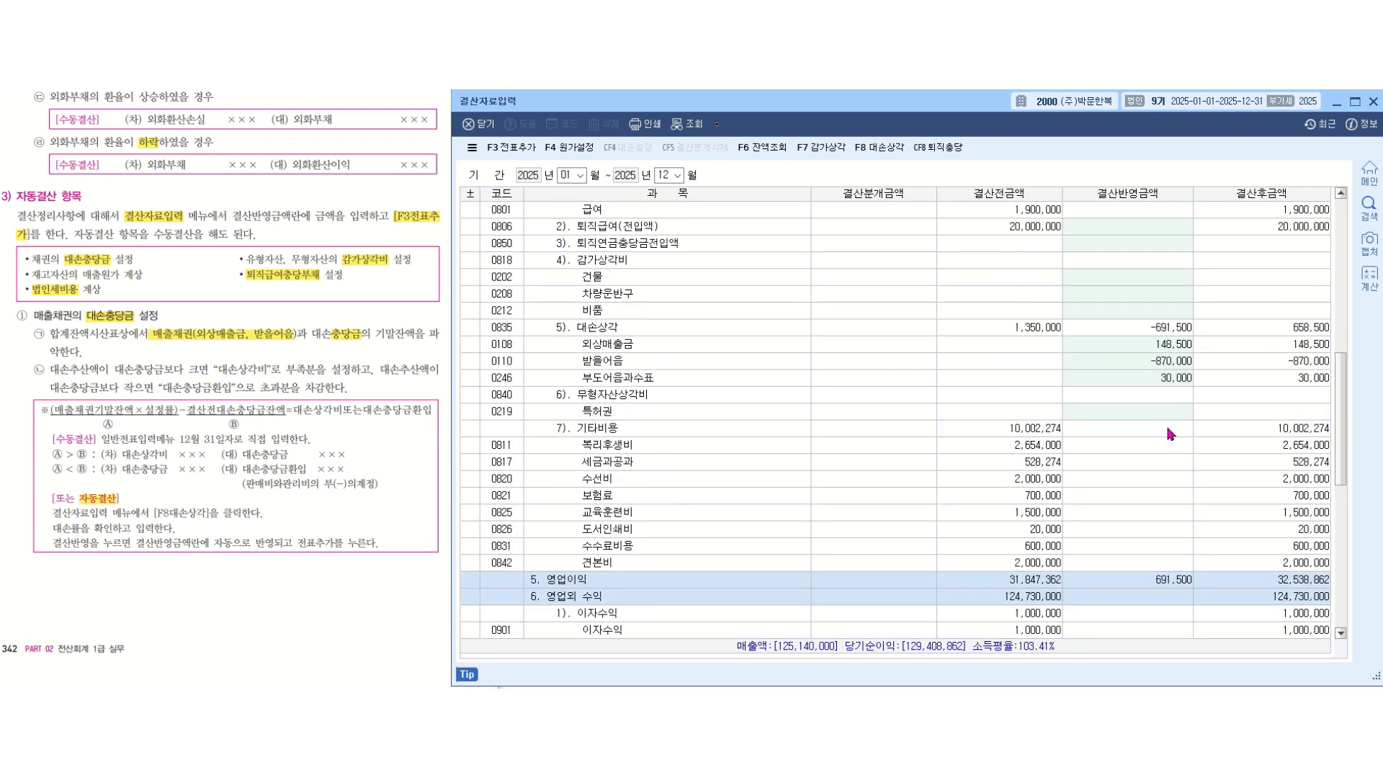
left_click(623, 328)
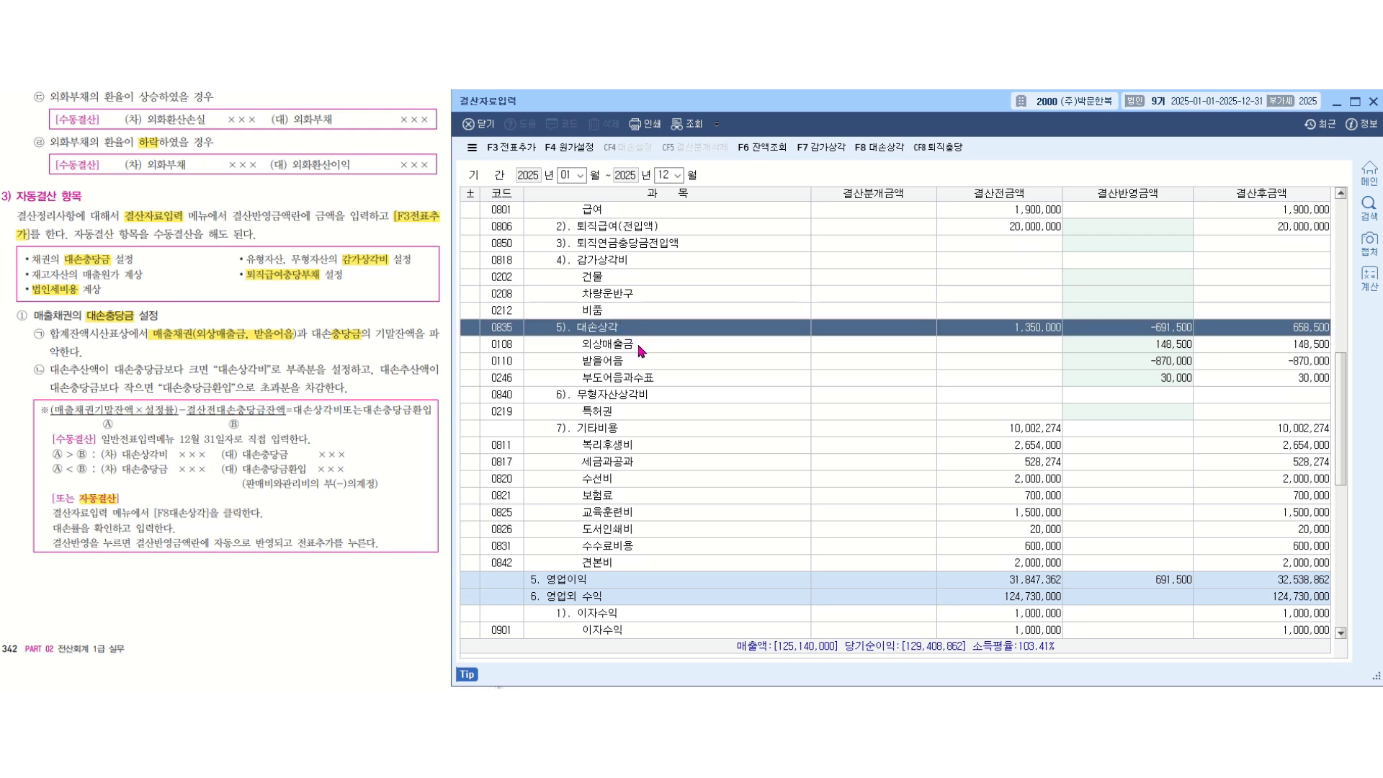
left_click(641, 350)
left_click(650, 361)
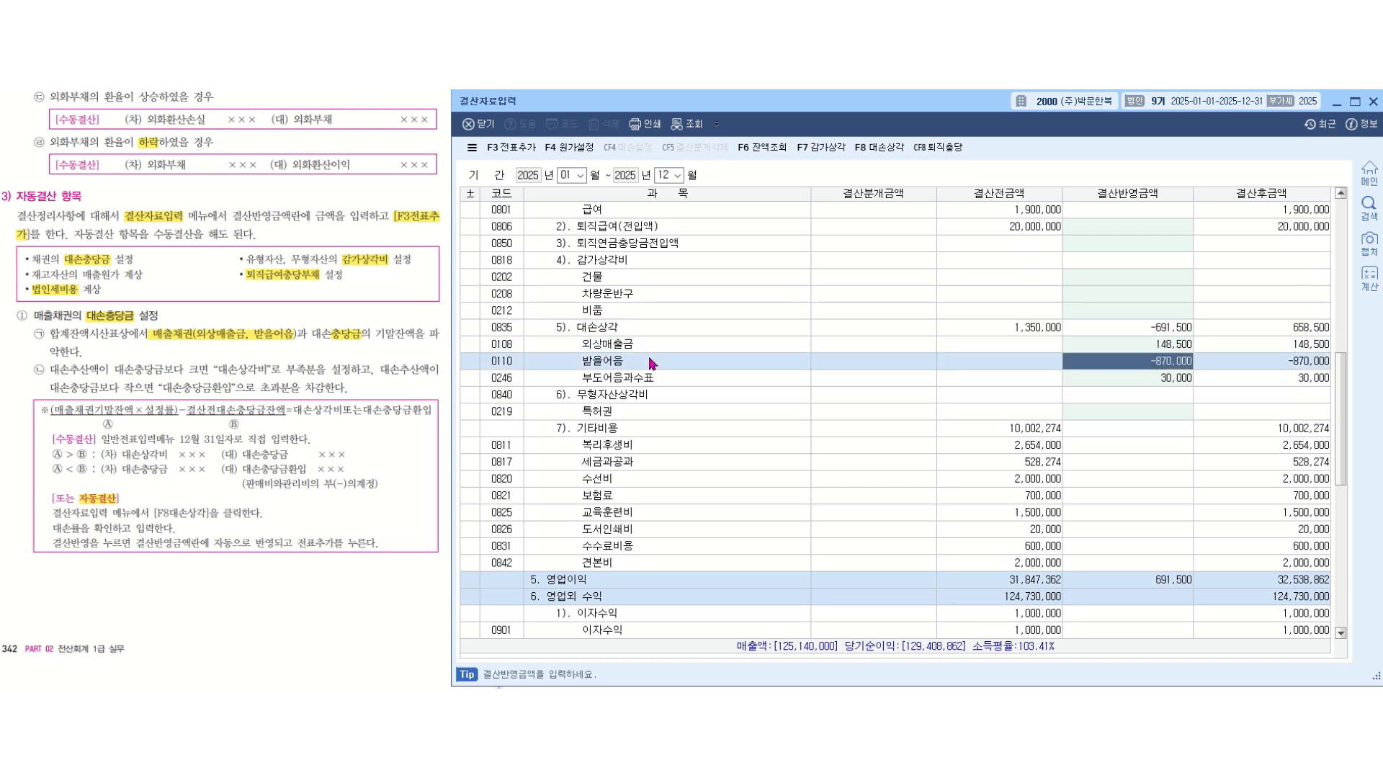
left_click(663, 380)
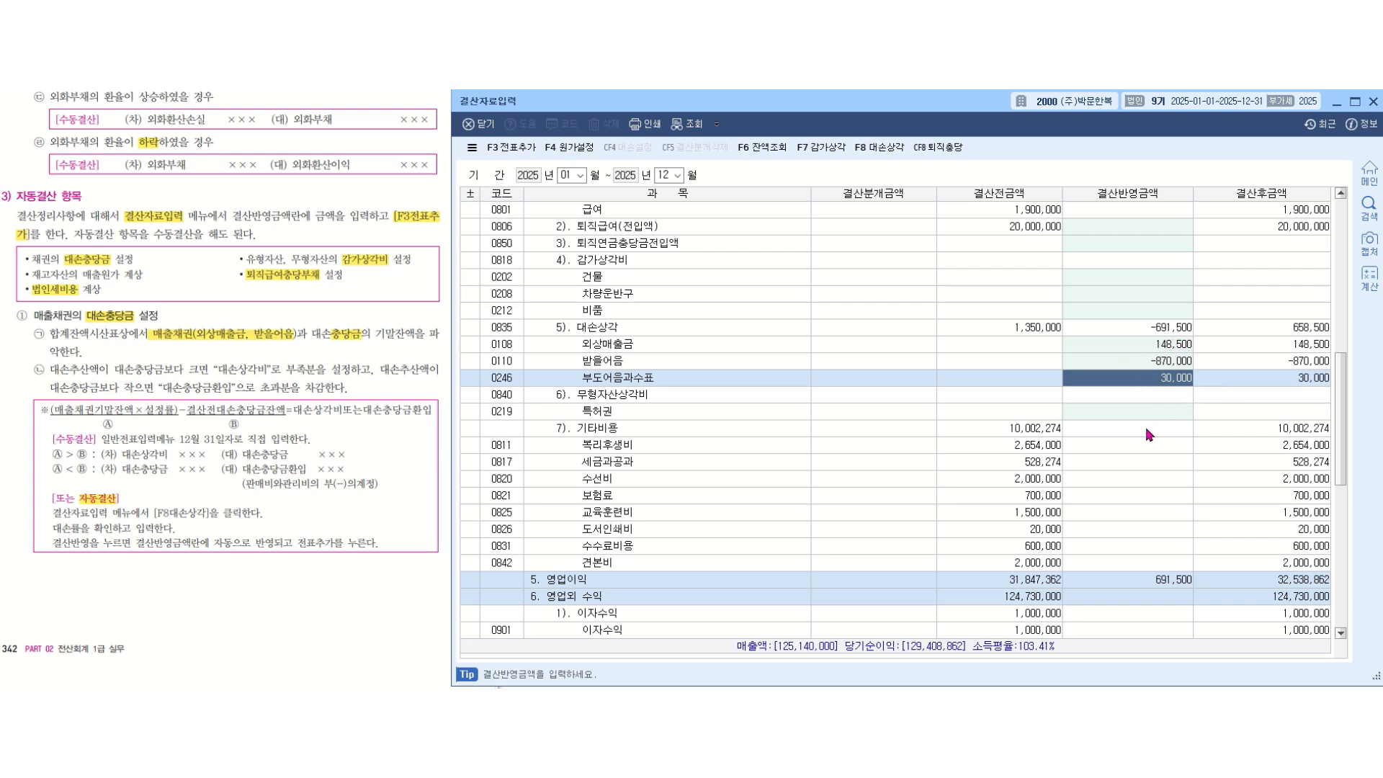
scroll(1140, 438, "down", 3)
scroll(1141, 438, "down", 9)
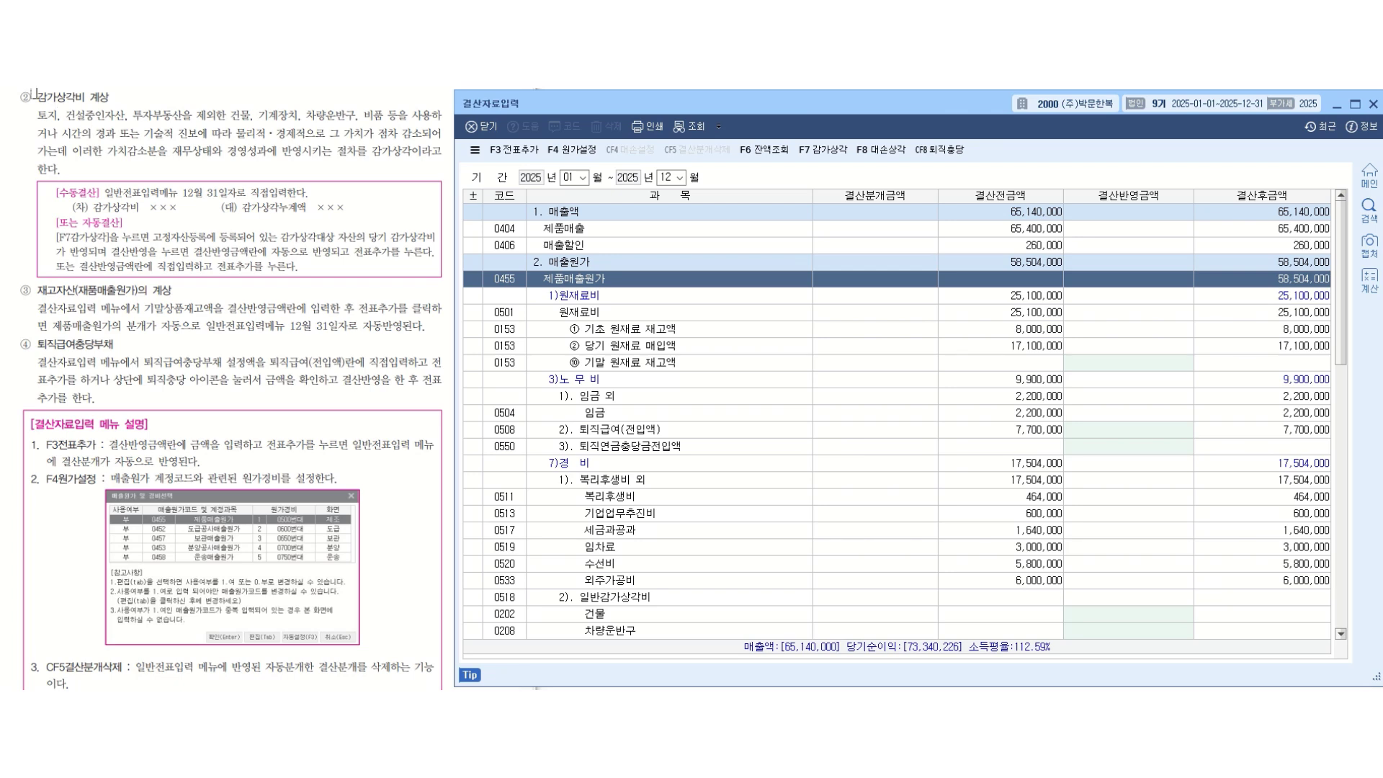
- Highlight 감가상각비 and 자동결산 in the textbook's 감가상각비 계상 section
left_click_drag(37, 98, 84, 99)
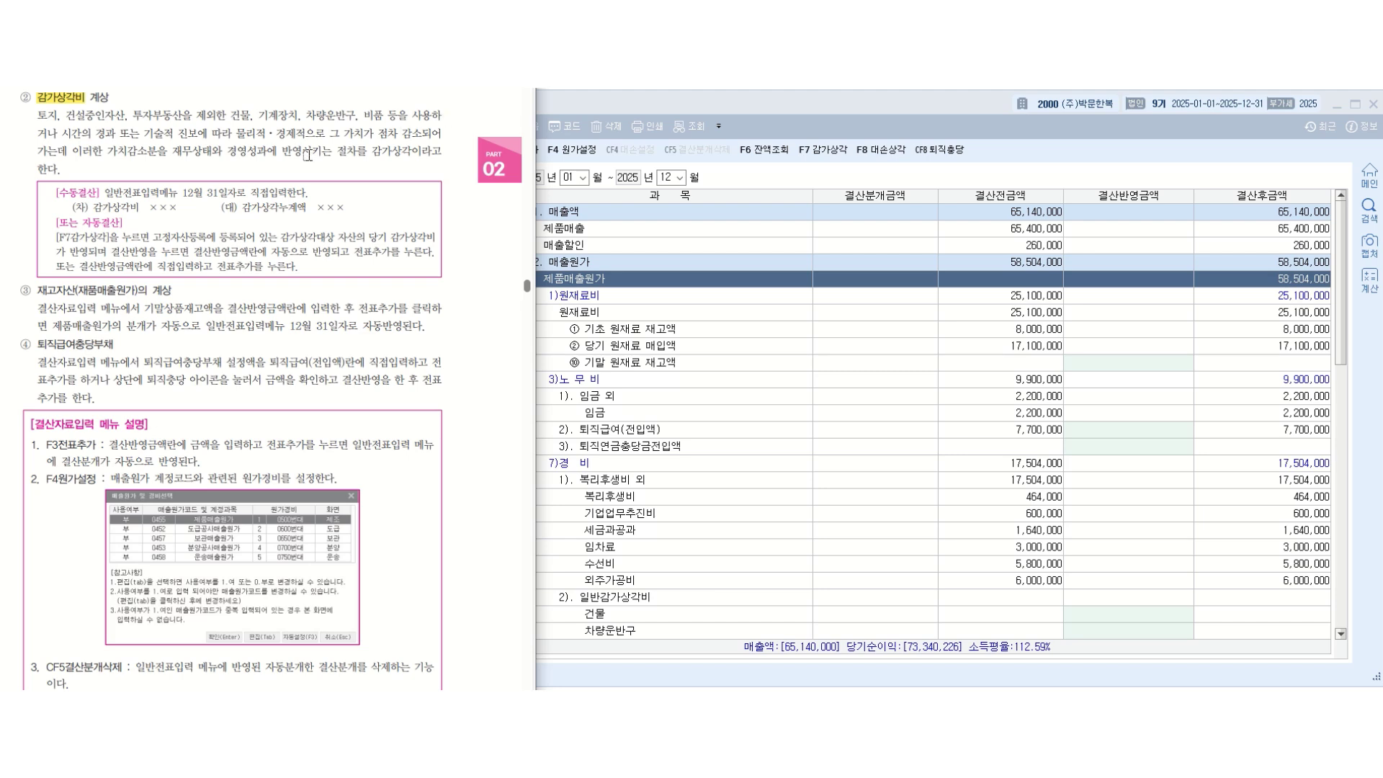
left_click_drag(80, 224, 119, 224)
- View the F7 감가상각 dialog and close it without applying anything
left_click(828, 119)
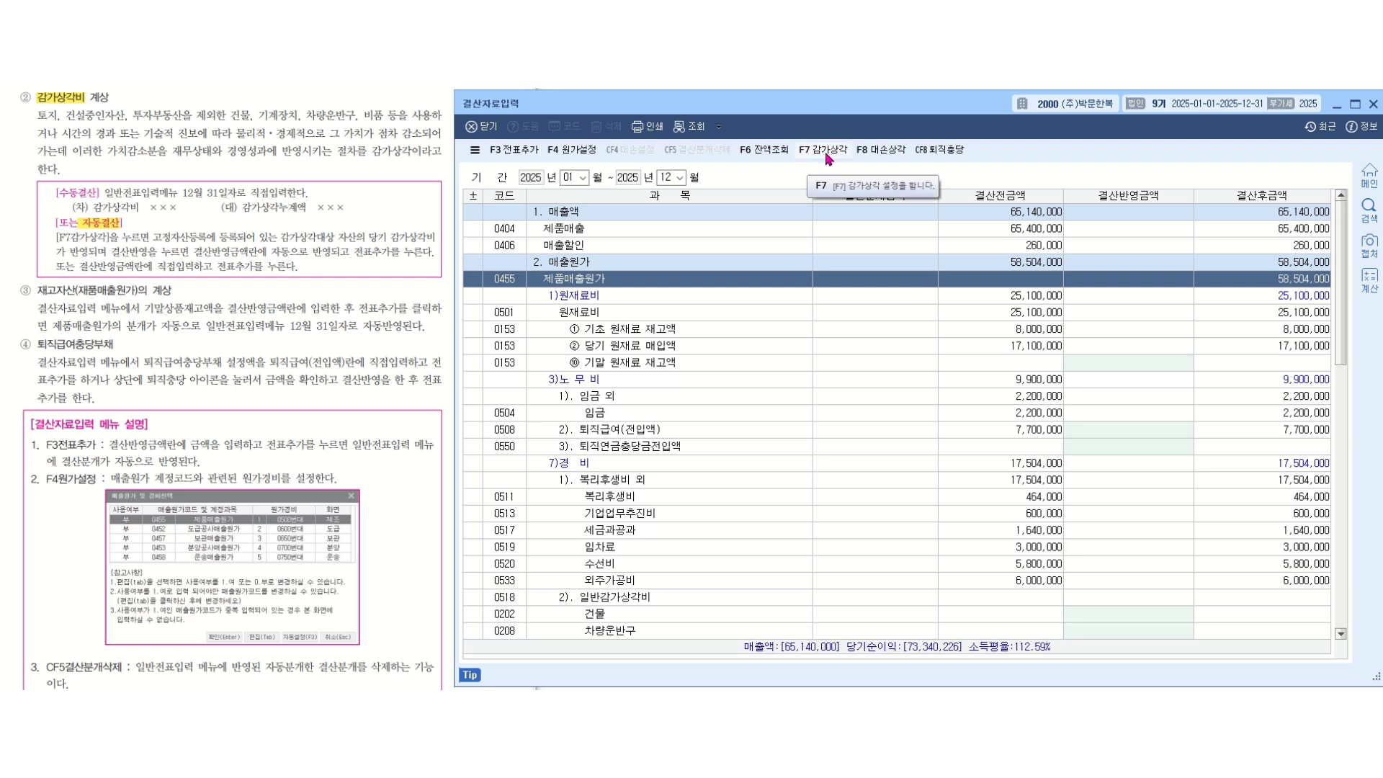
left_click(826, 150)
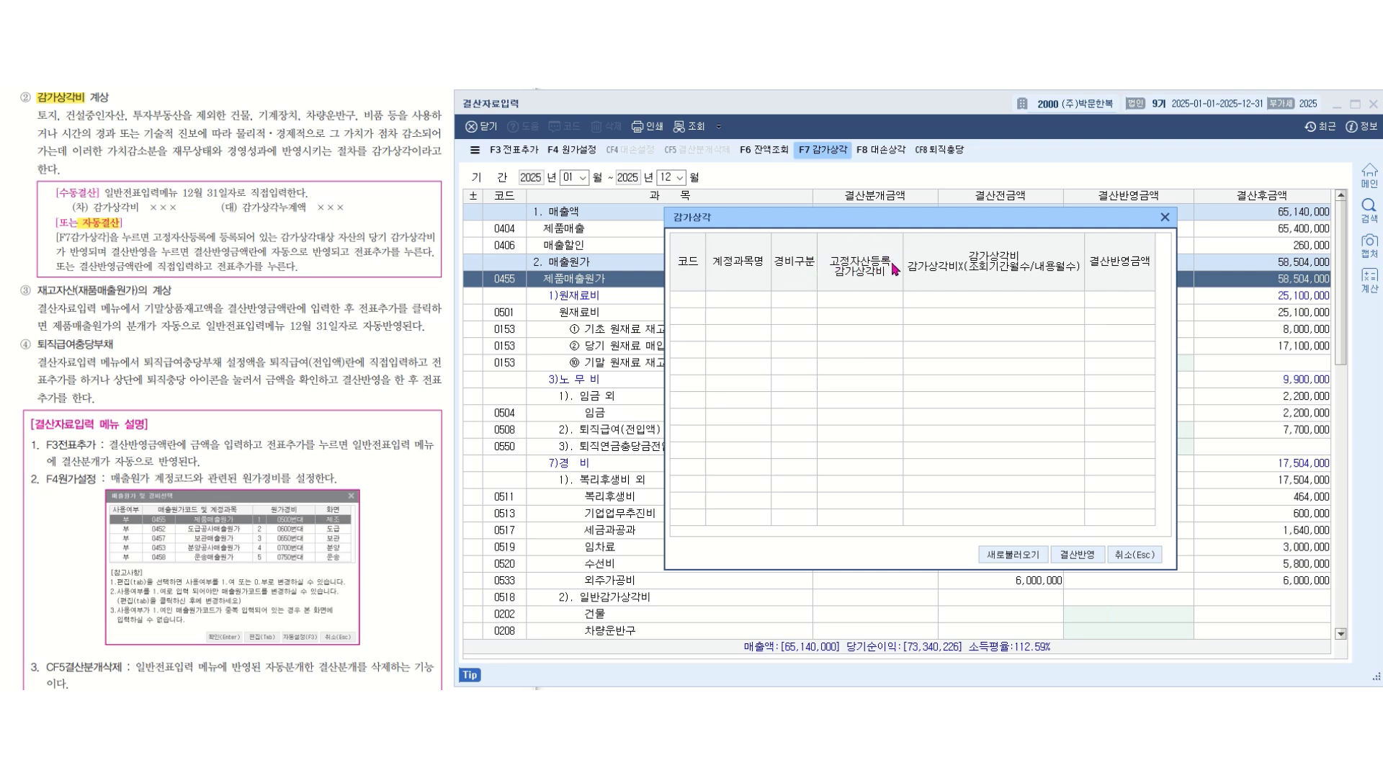
left_click(1134, 554)
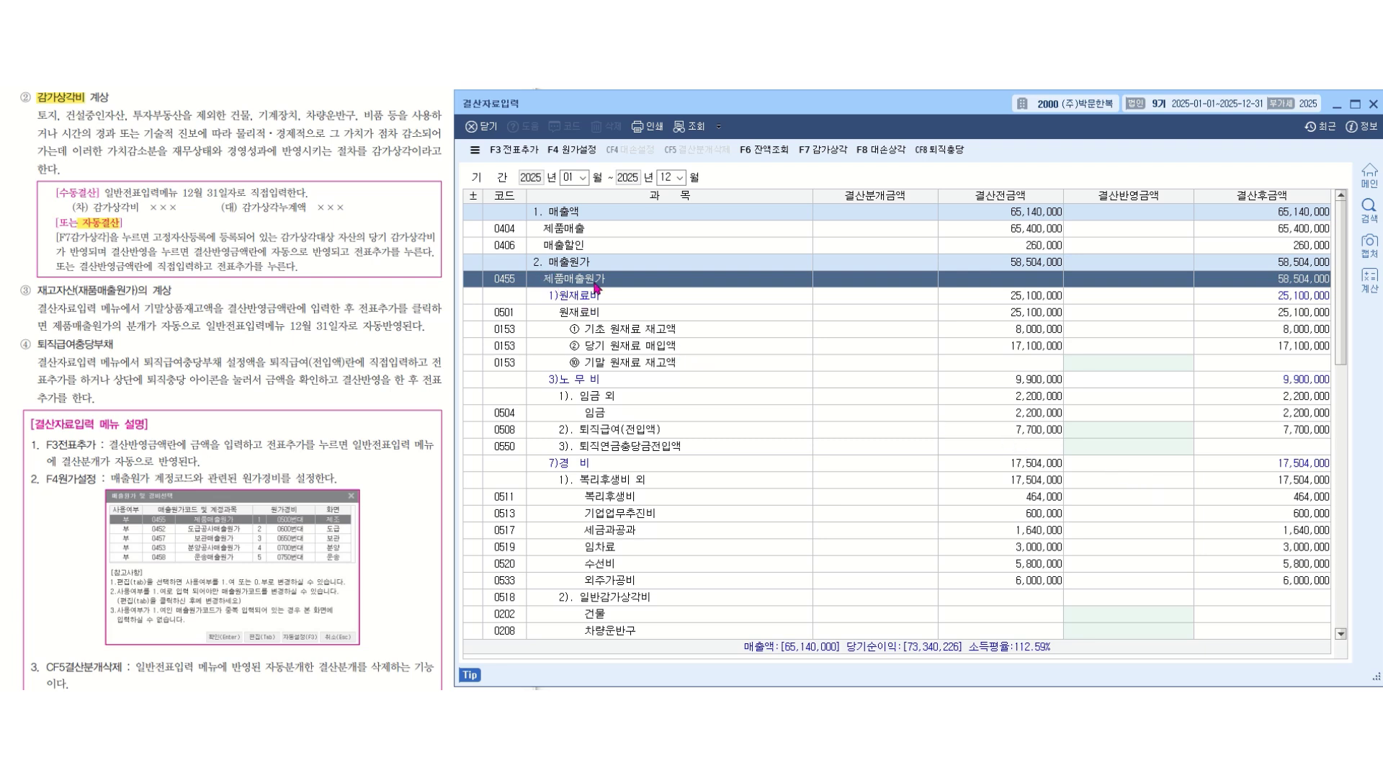
- Review the 건물, 차량운반구 and 비품 entry rows under the manufacturing cost item 일반감가상각비
scroll(651, 404, "down", 3)
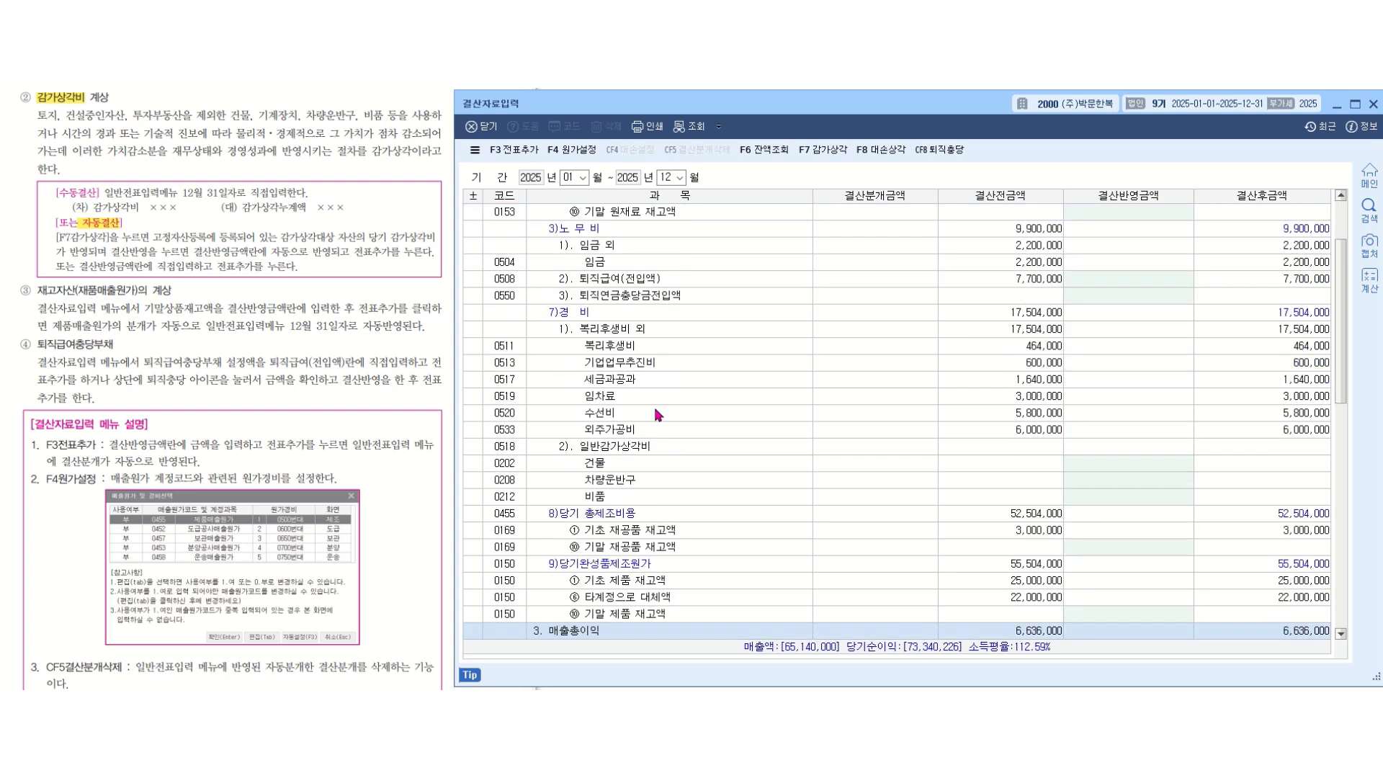
left_click(612, 450)
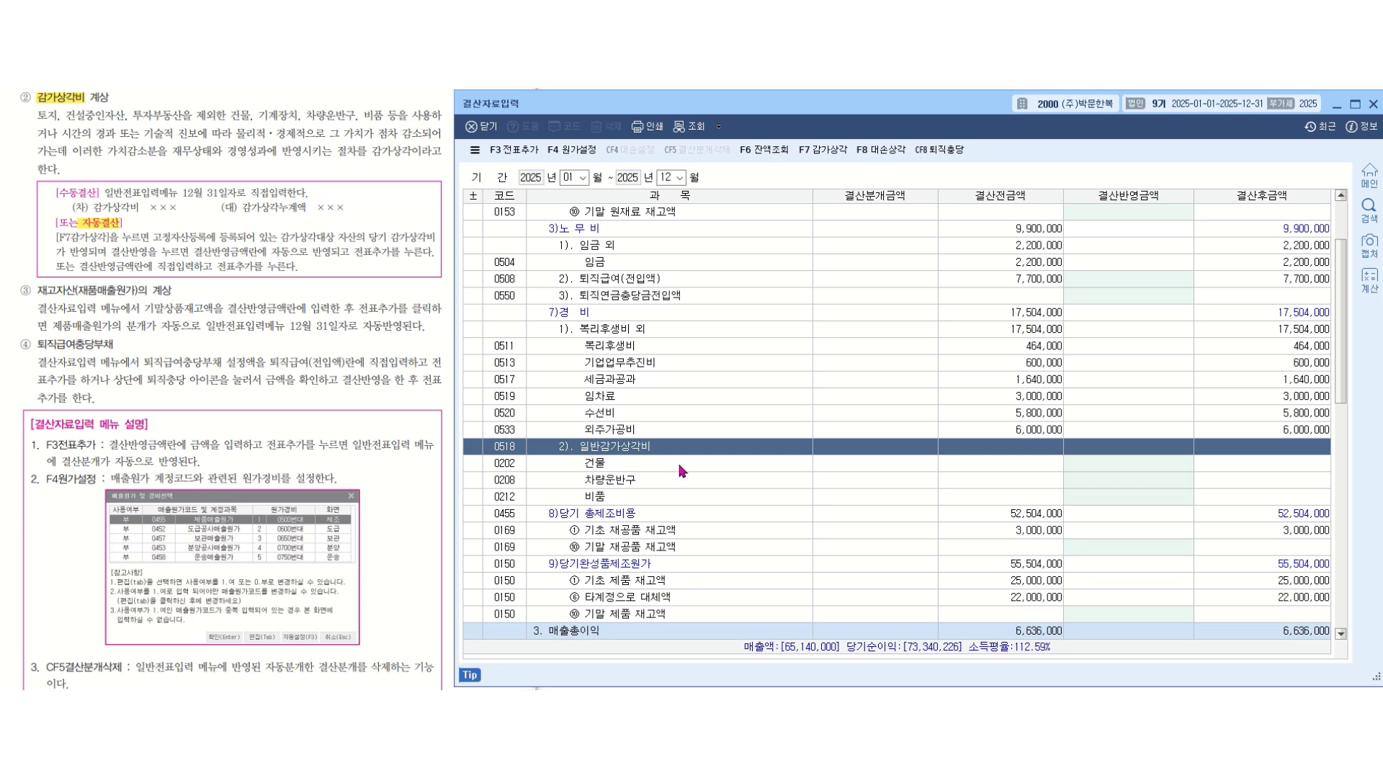
left_click(644, 472)
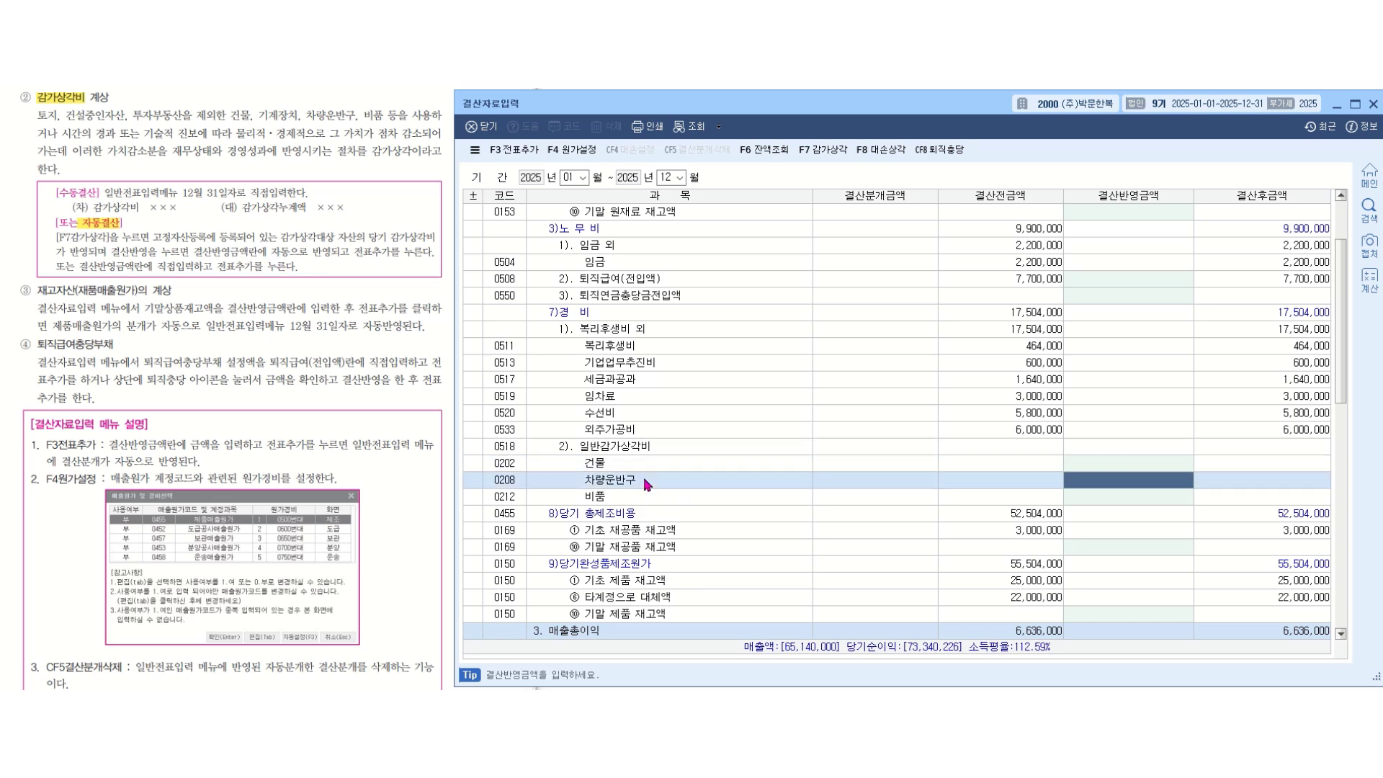
left_click(640, 504)
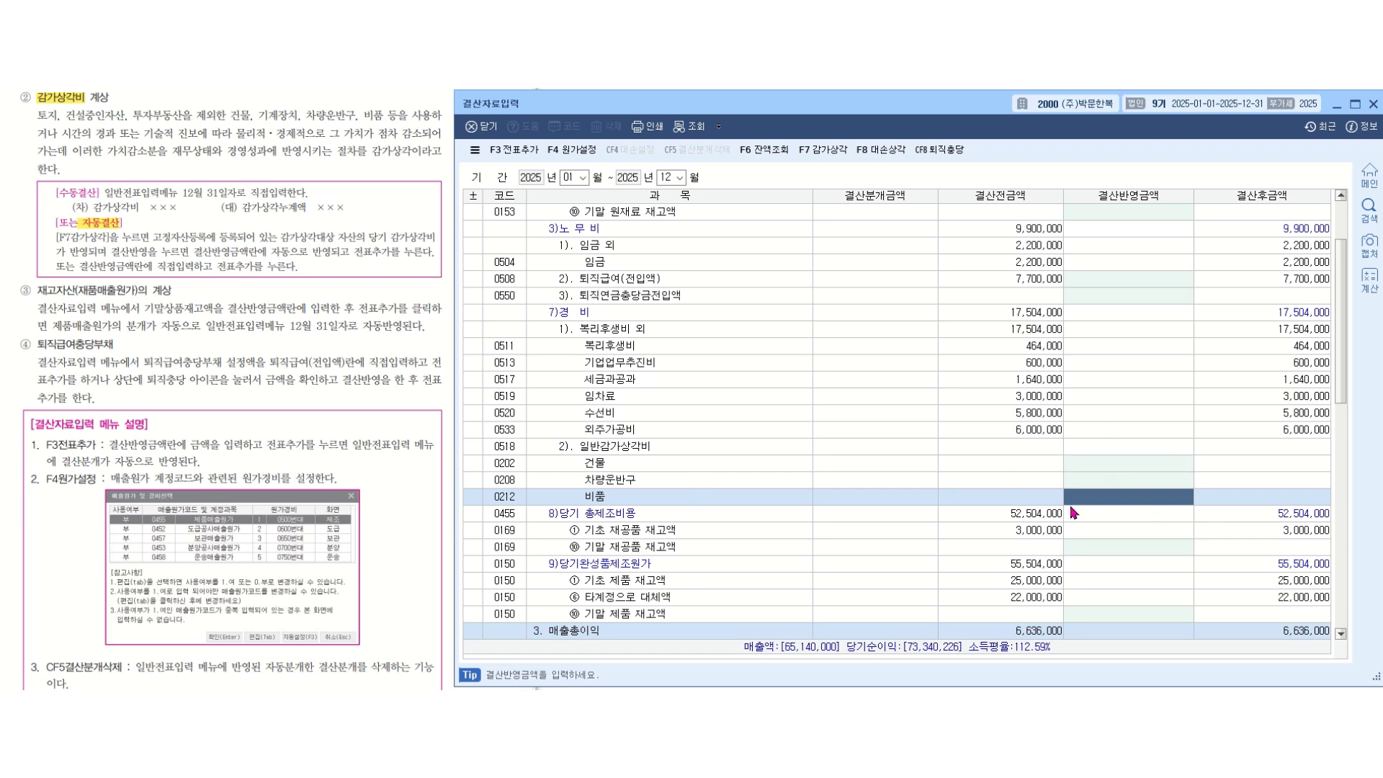
- Review the 건물, 차량운반구 and 비품 rows for 감가상각비 under 판매비와 일반관리비
scroll(938, 462, "down", 7)
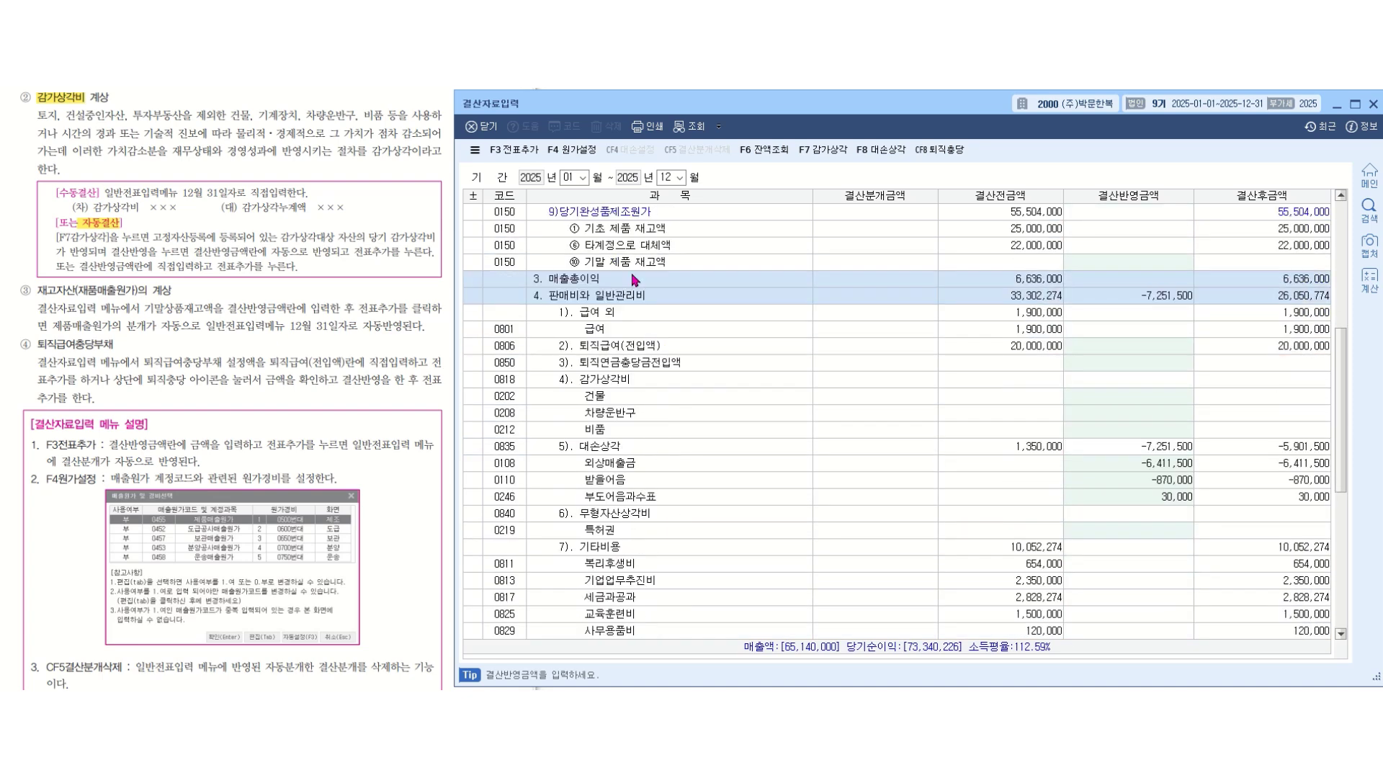
left_click(589, 297)
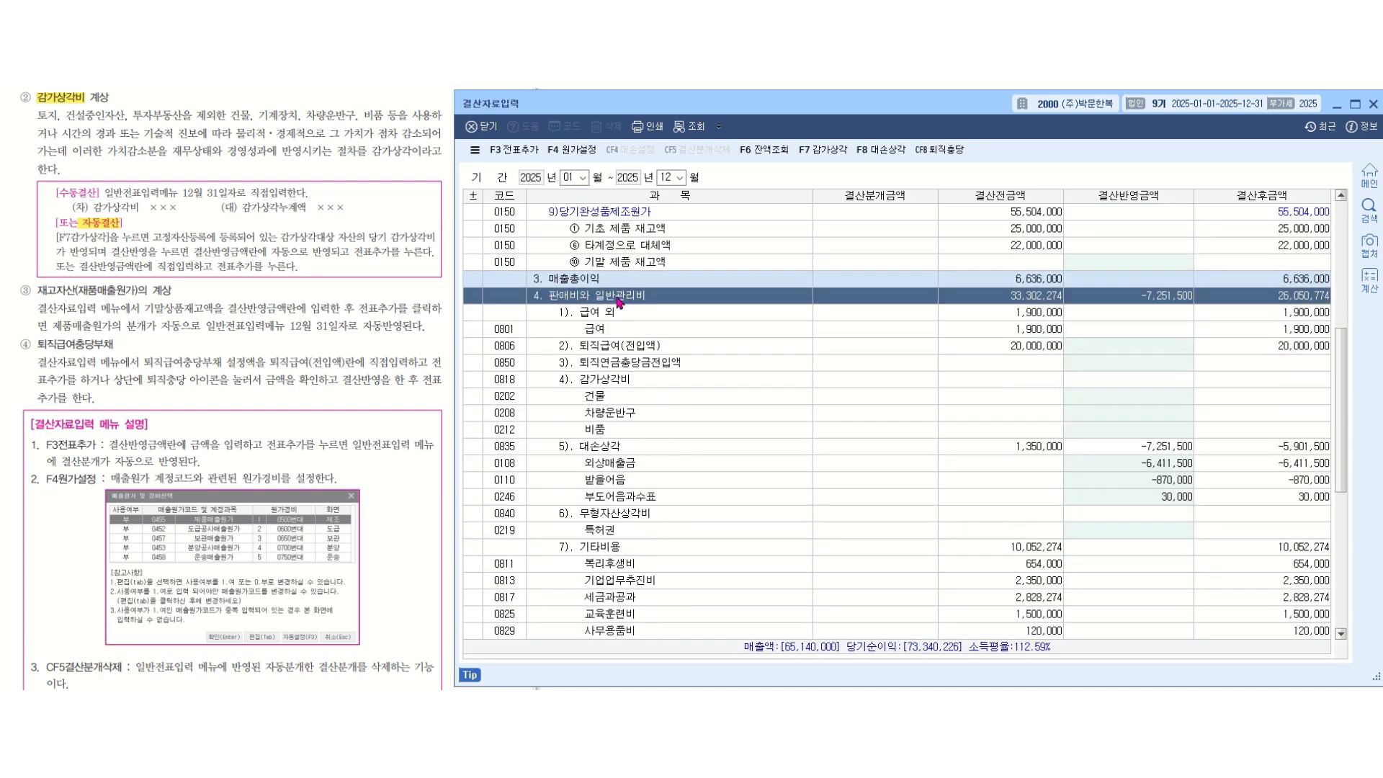
left_click(634, 382)
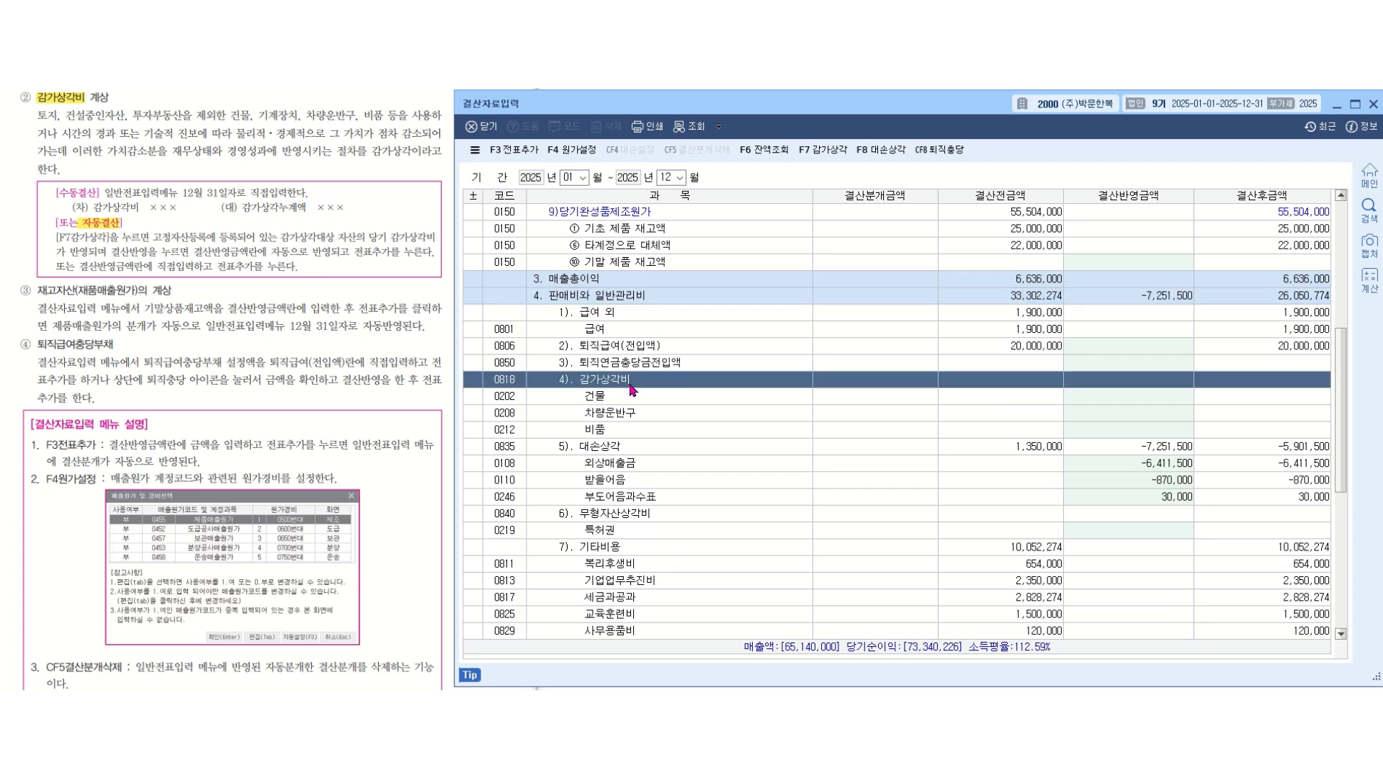
left_click(642, 401)
left_click(647, 418)
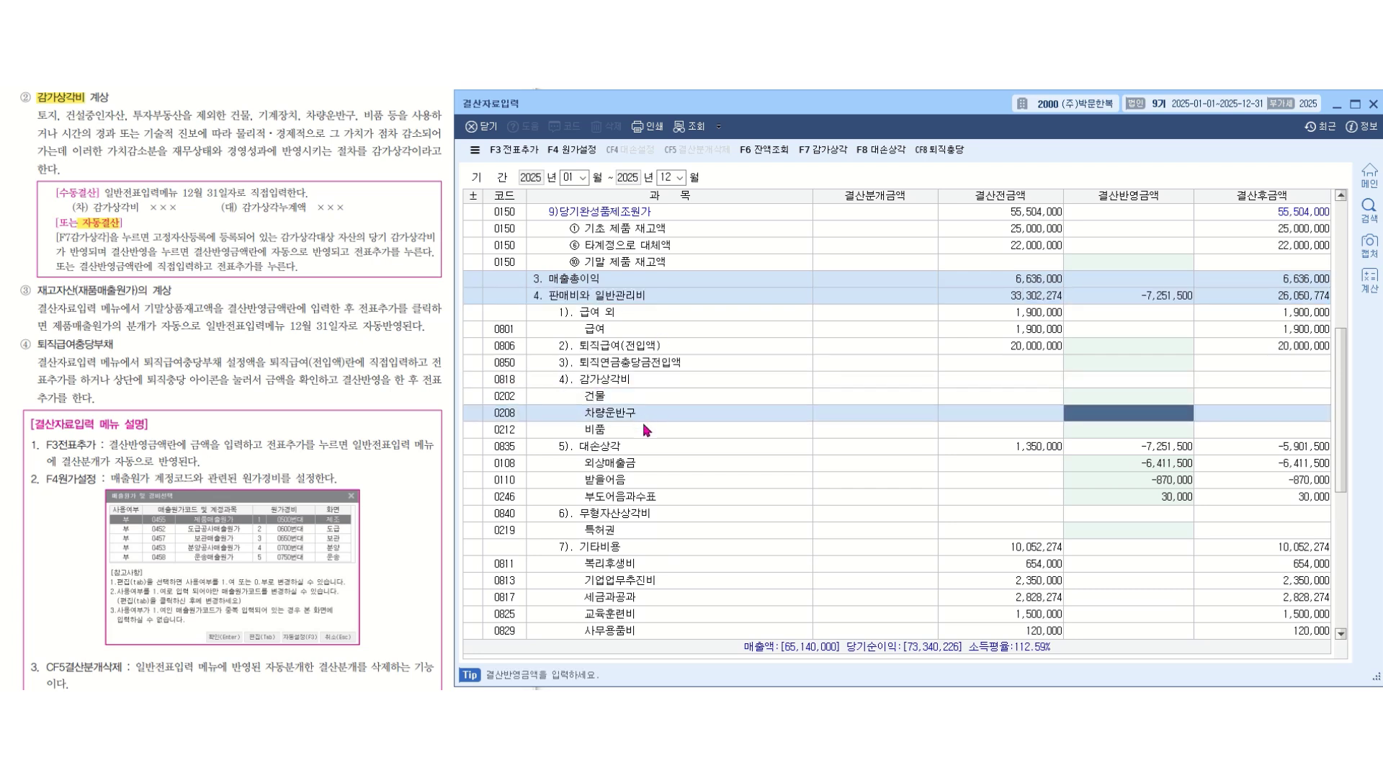
left_click(647, 432)
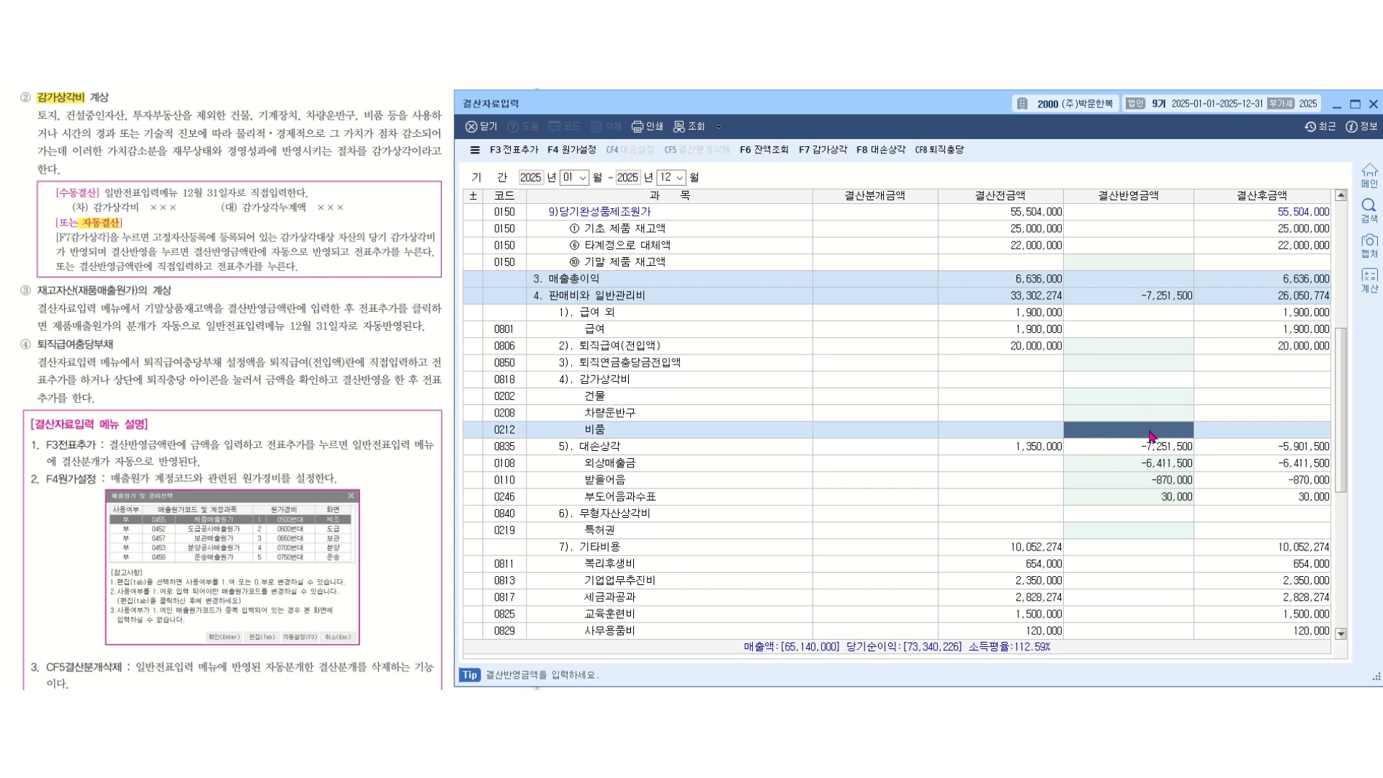
- Locate the 특허권 entry cell for 결산반영금액 under 무형자산상각비
key("Down")
key("Down")
key("Down")
key("Down")
key("Down")
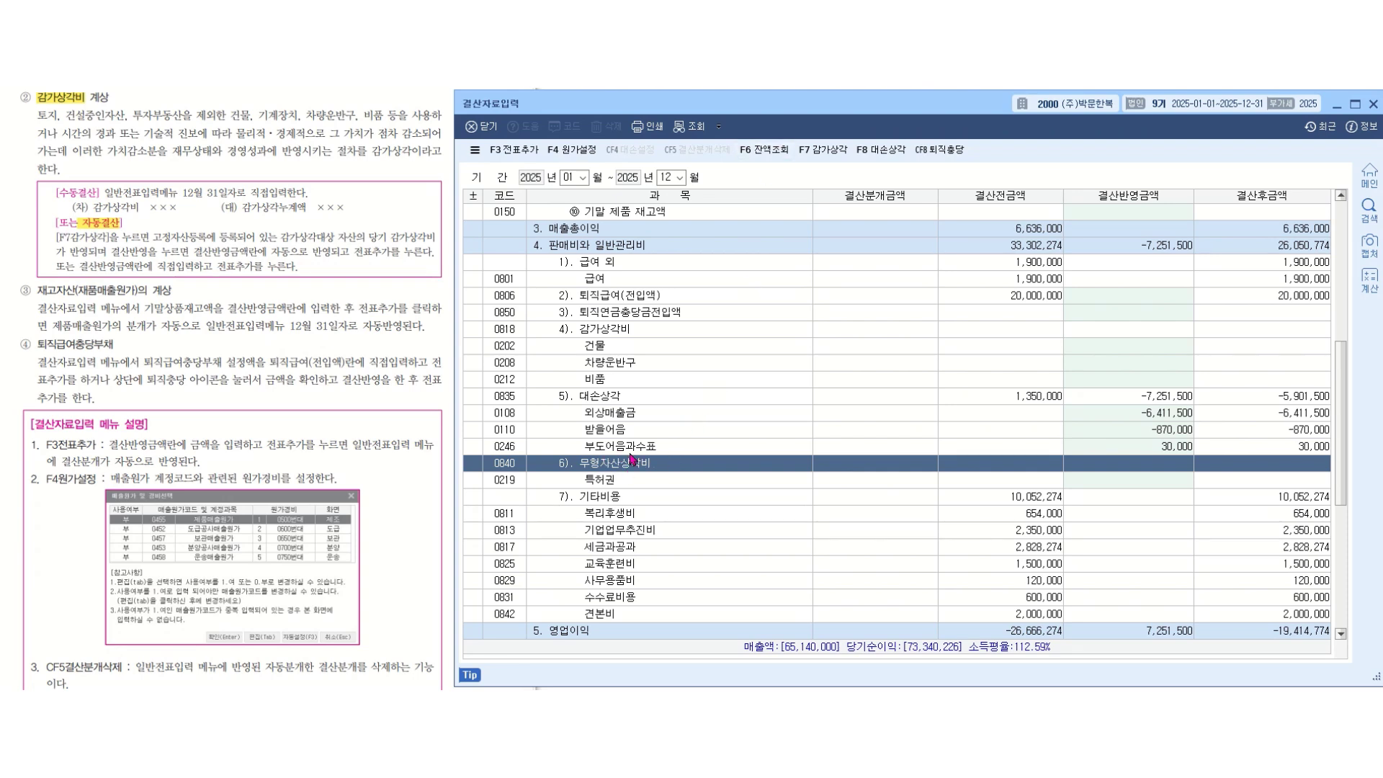
left_click(1175, 481)
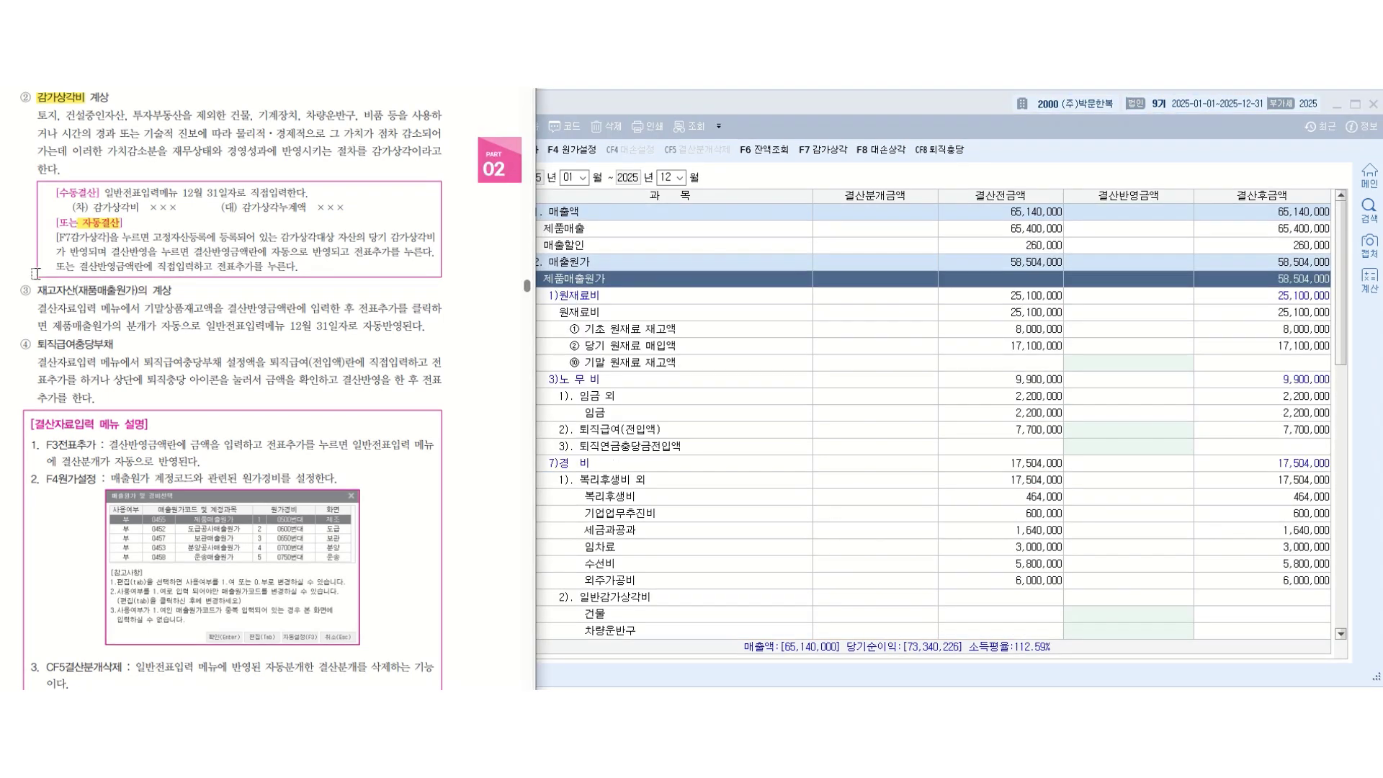
- Highlight 재고자산, 결산자료입력, 기말 재고액, 전표추가, 매출원가, 일반전표입력 and 12월 31일 in the textbook's inventory section
left_click_drag(37, 292, 214, 310)
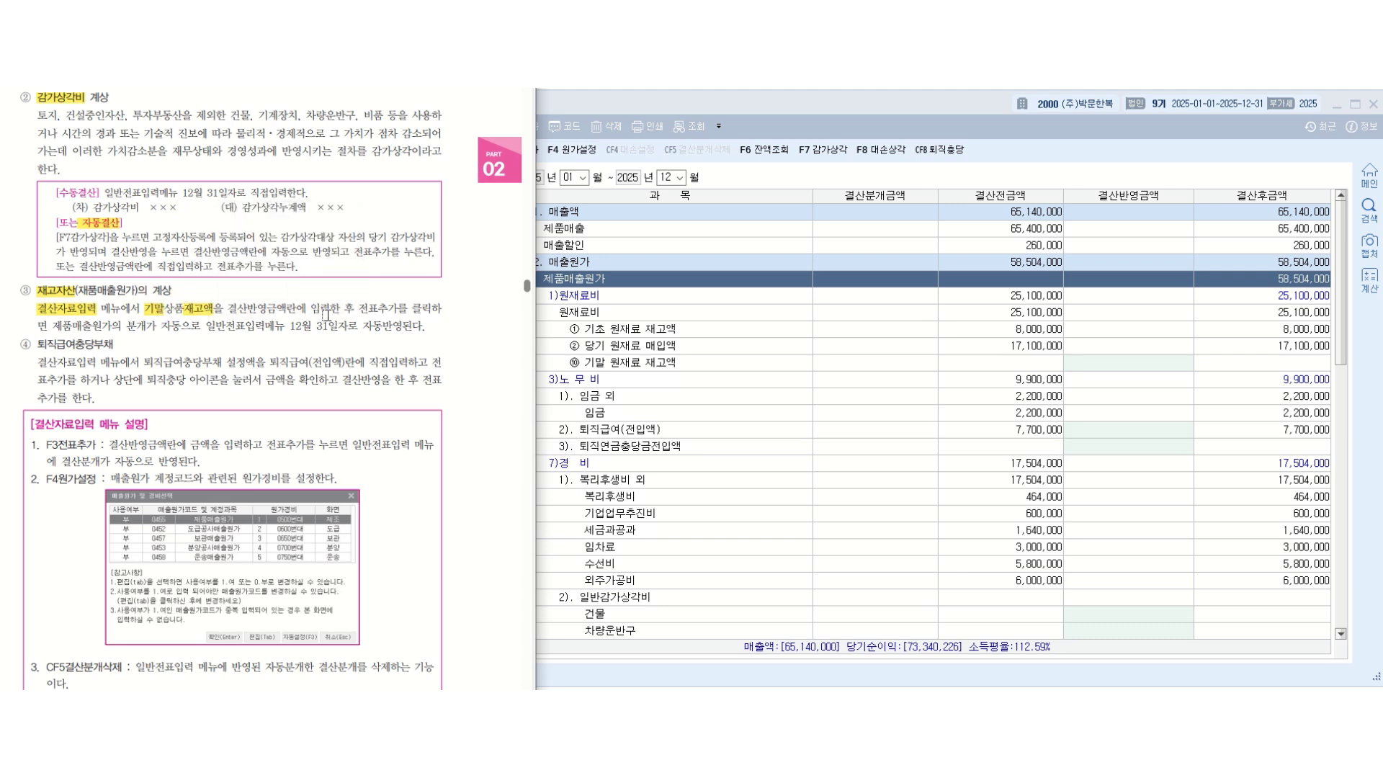
left_click_drag(358, 308, 399, 309)
left_click_drag(72, 328, 108, 328)
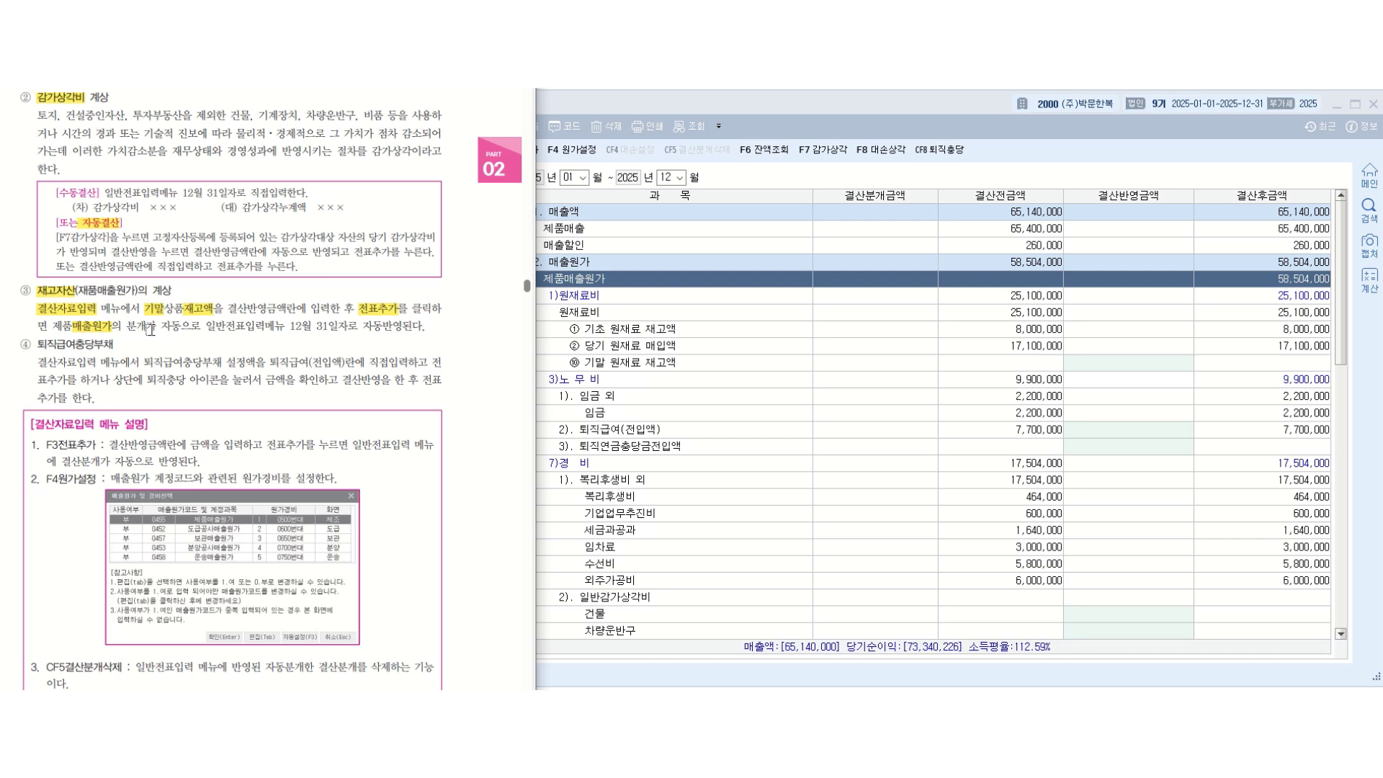
left_click_drag(205, 328, 339, 328)
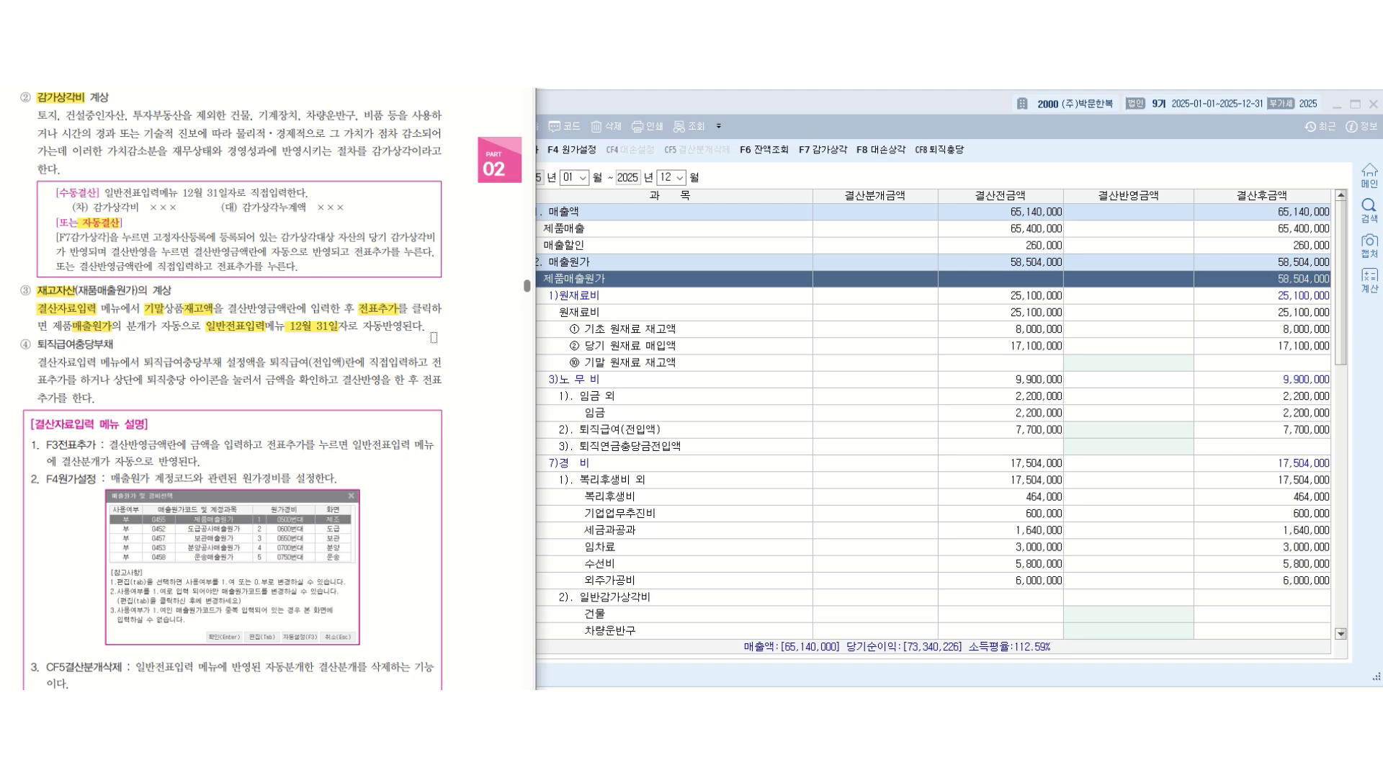
- Review the 결산반영금액 entry cells for closing inventory, starting with 기말 원재료 재고액, in 결산자료입력
left_click(828, 113)
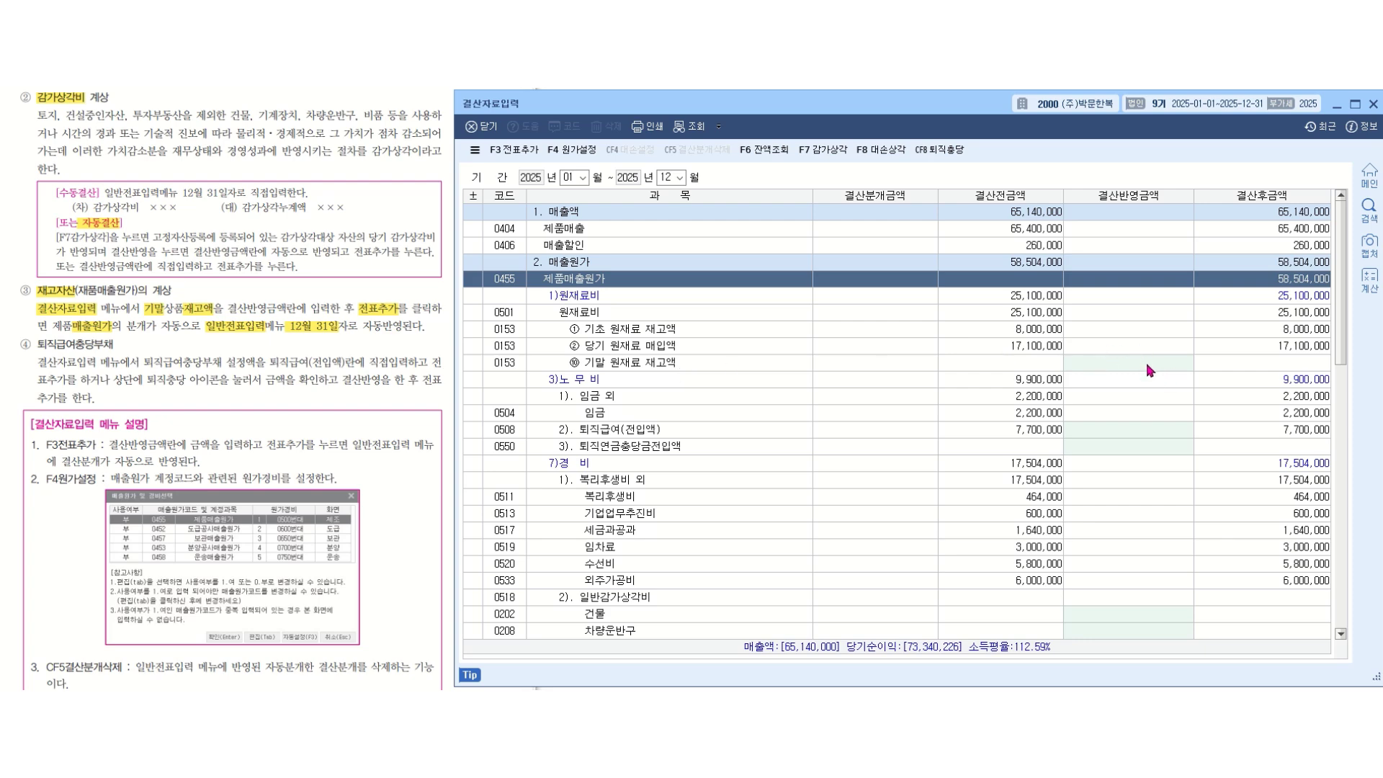
scroll(951, 425, "down", 4)
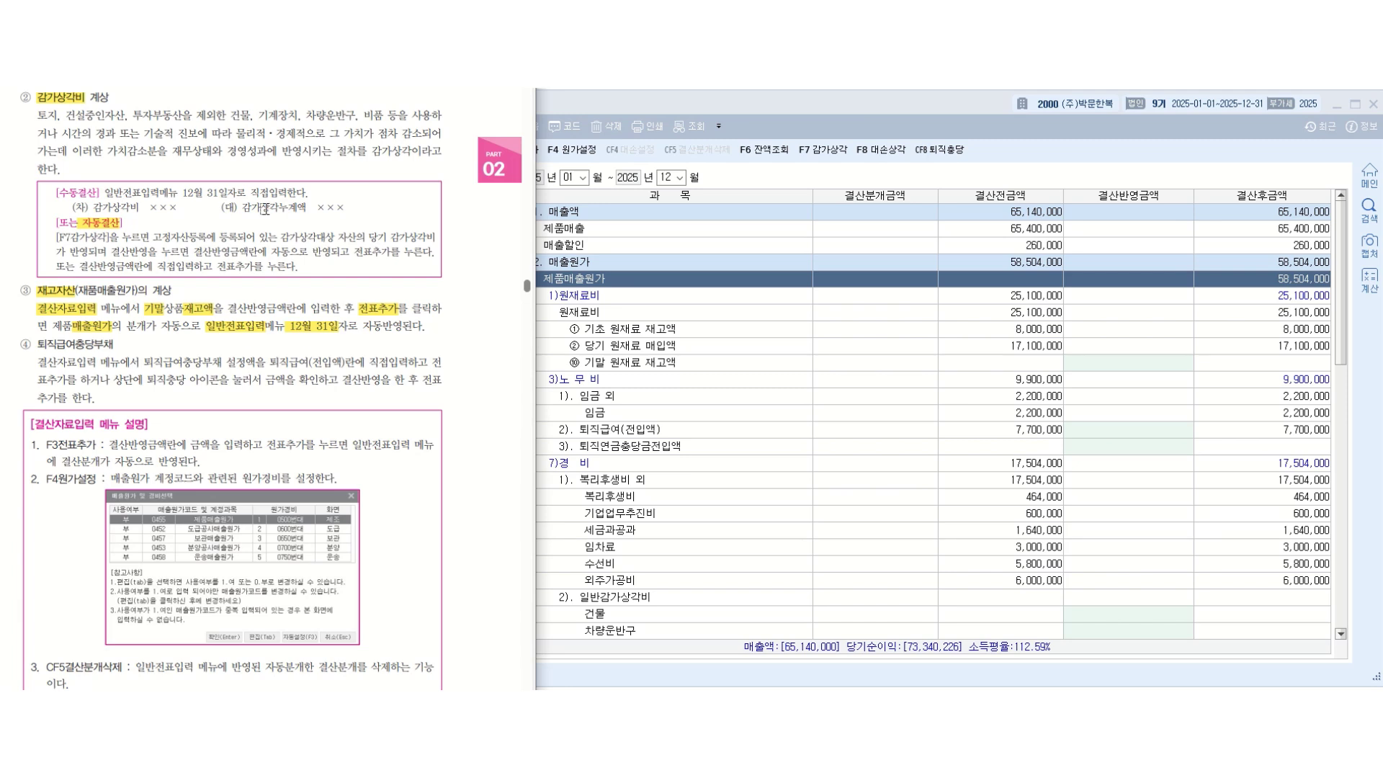
- Highlight 퇴직급여충당부채, 설정액 and 퇴직급여(전입액) in the textbook's retirement benefit provision section
left_click_drag(139, 368, 344, 366)
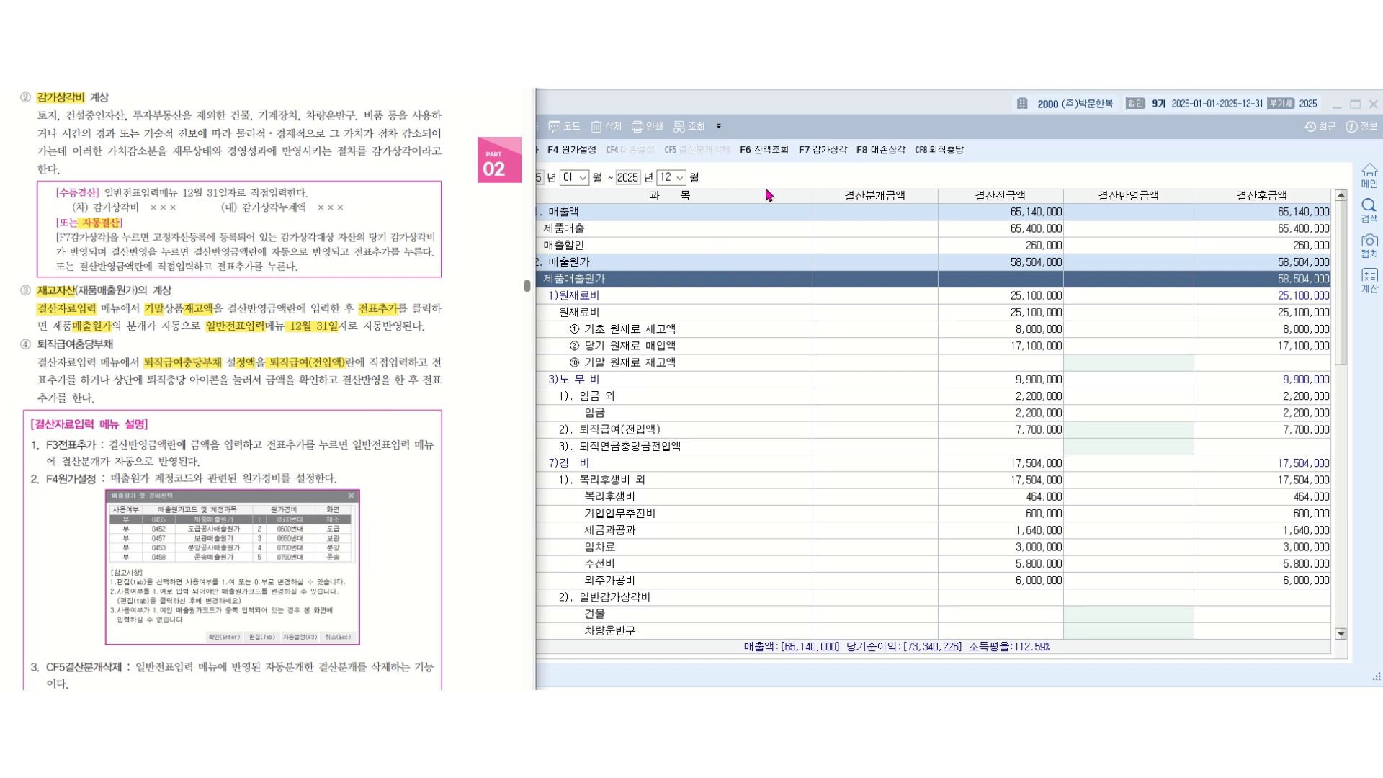
- View the 퇴직충당부채 setup window in 결산자료입력 with its 제조 and 판관 퇴직급여 rows, and close it without applying
left_click(873, 108)
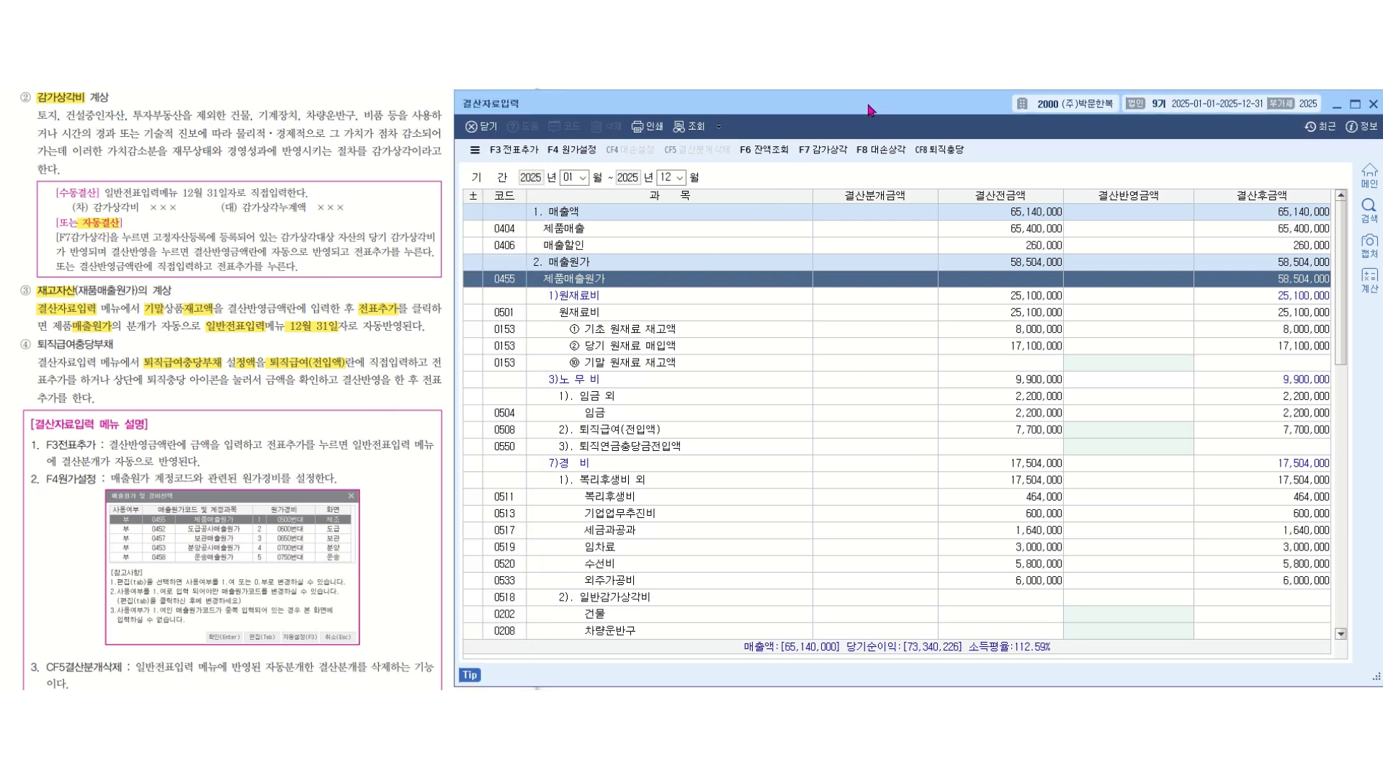
left_click(951, 154)
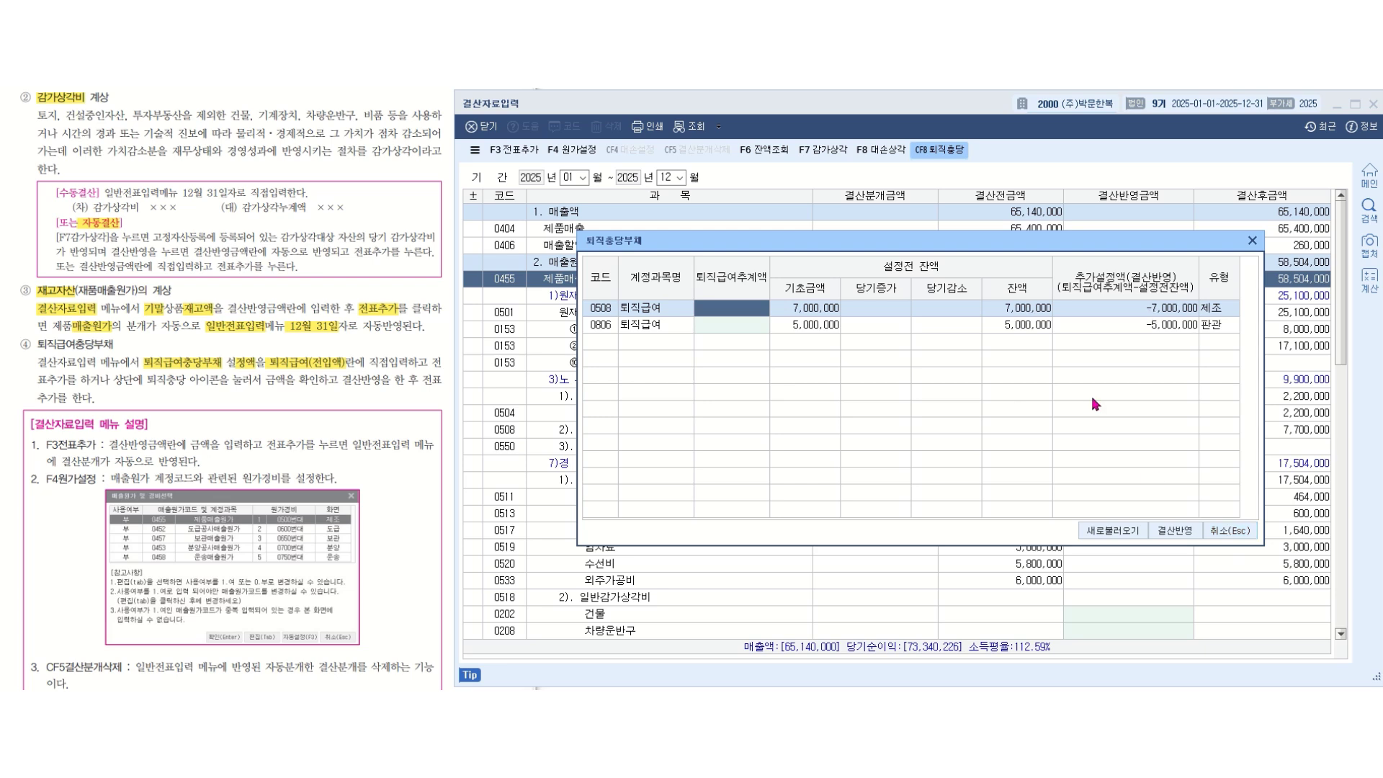
left_click(1228, 531)
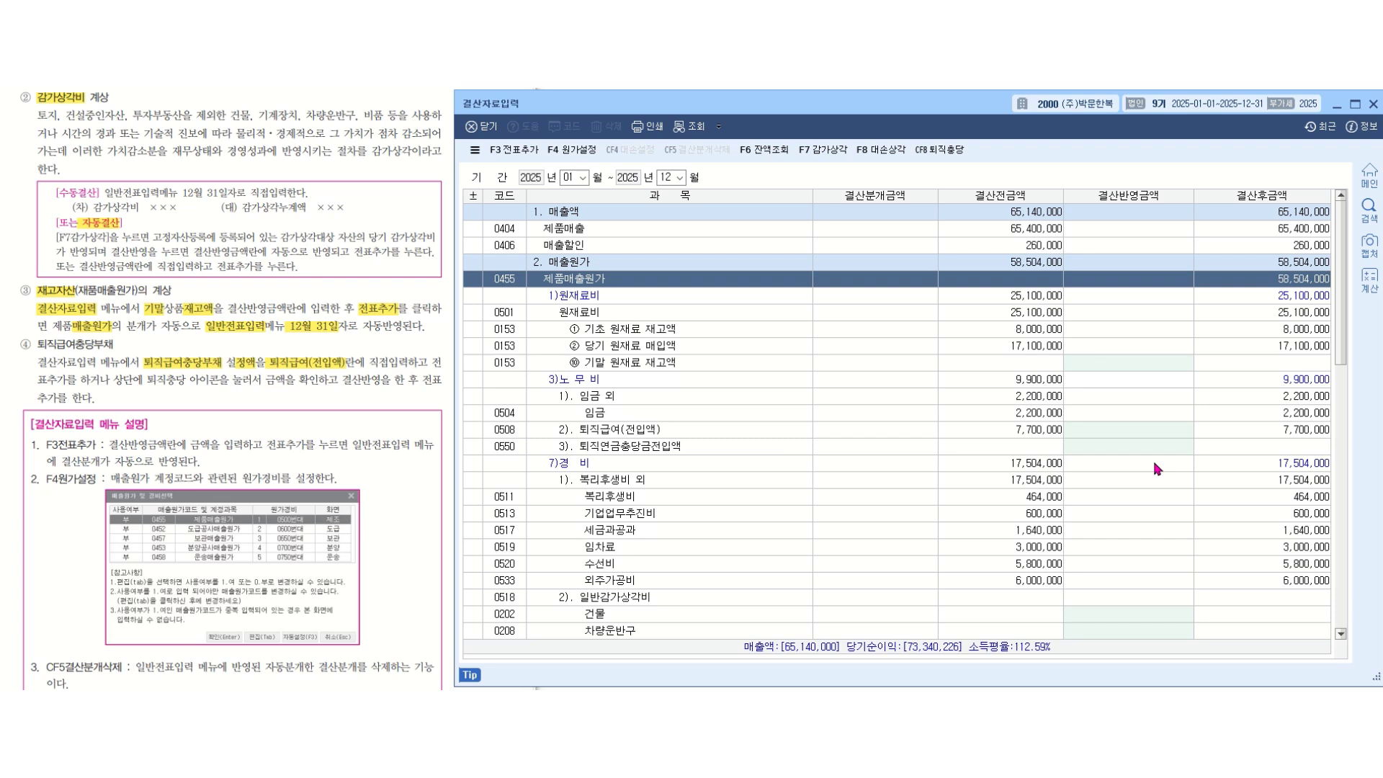
- Locate the 퇴직급여(전입액) entry cells for 결산반영금액 under 노무비 and under 판매비와 일반관리비
left_click(617, 431)
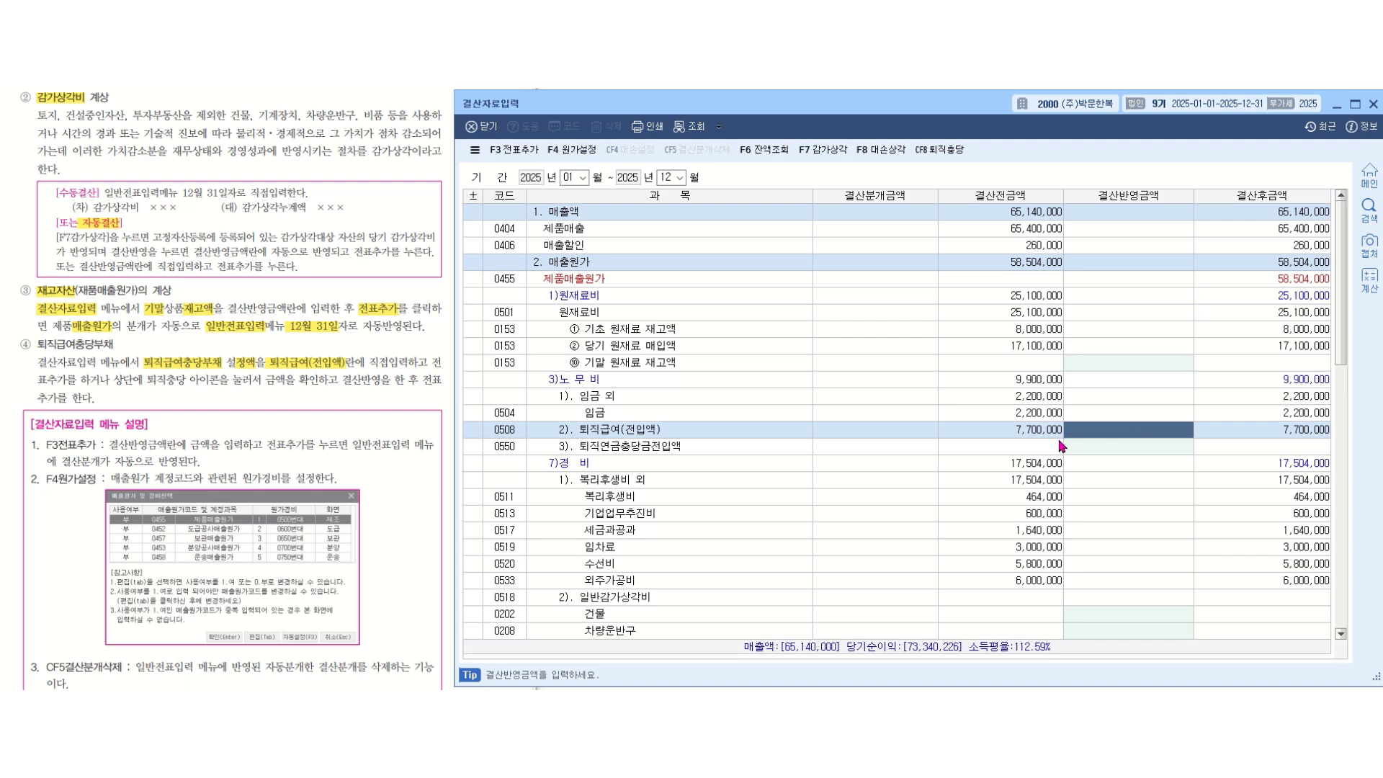
scroll(865, 447, "down", 3)
scroll(864, 447, "down", 7)
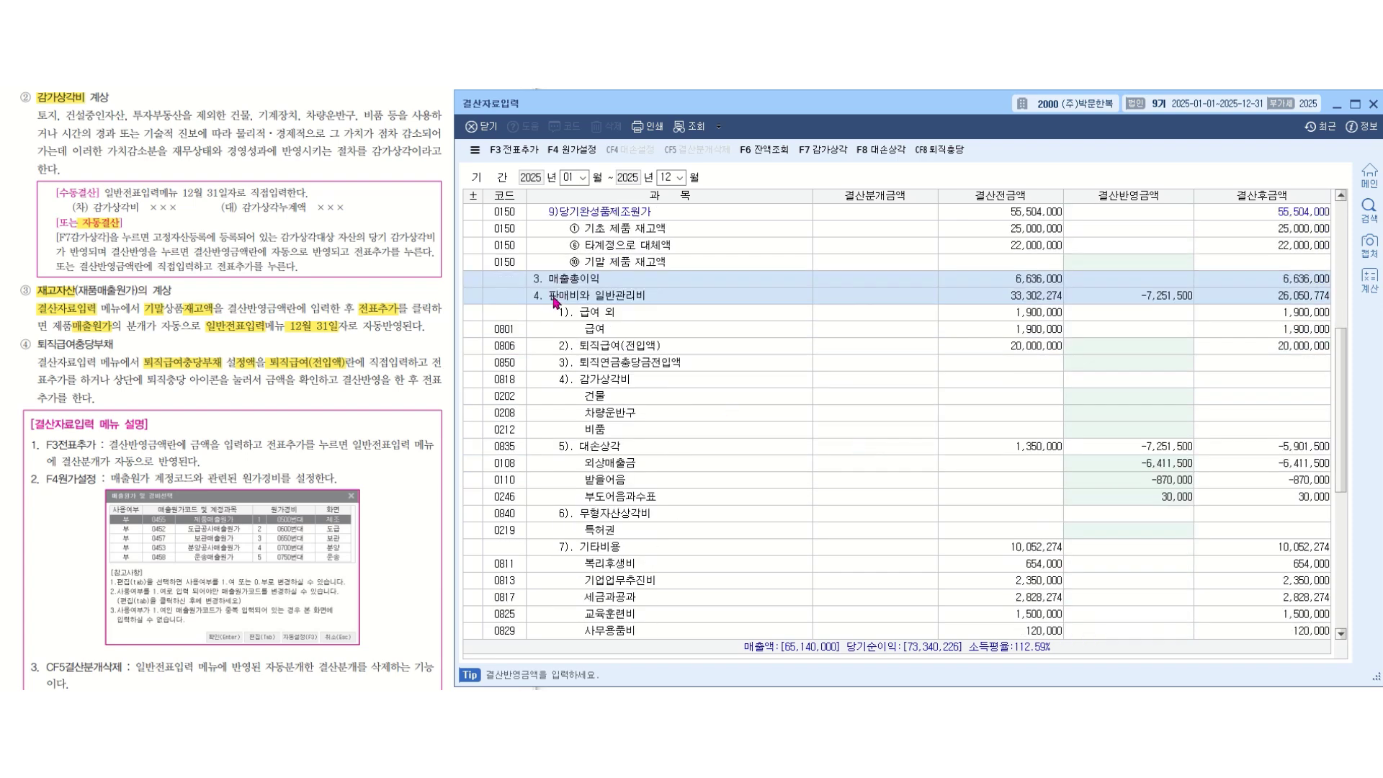
left_click(587, 300)
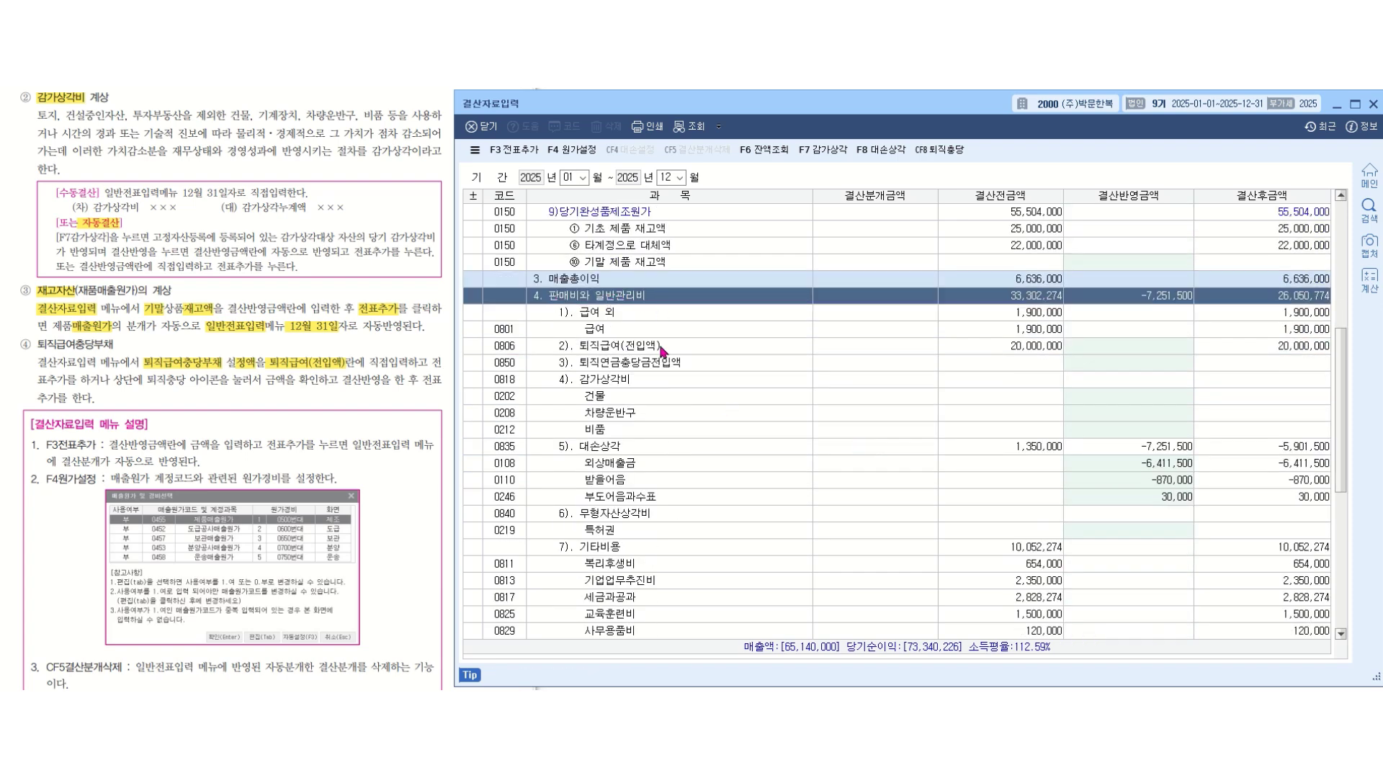
left_click(594, 351)
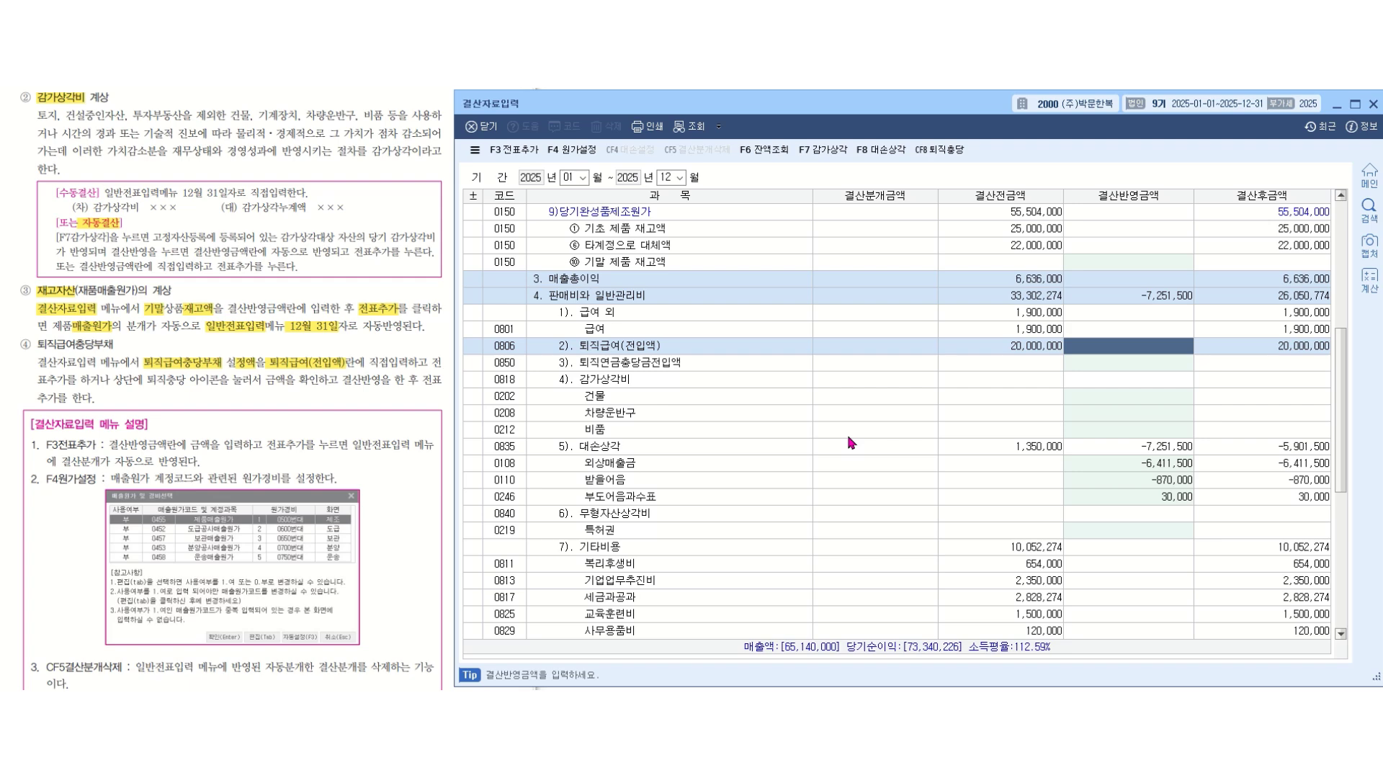
- Locate the 선납세금 and 추가계상액 entry cells for 결산반영금액 under 법인세등
scroll(852, 442, "down", 10)
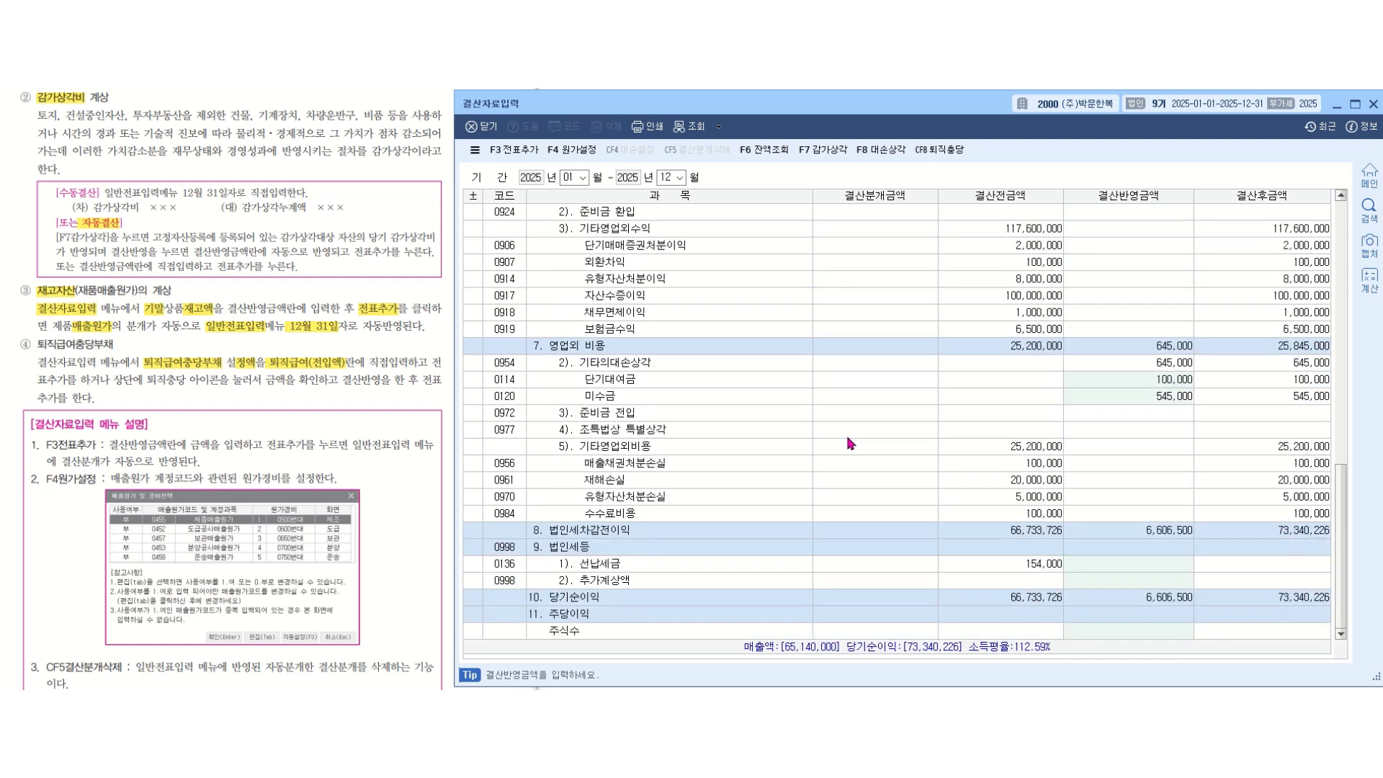
left_click(584, 551)
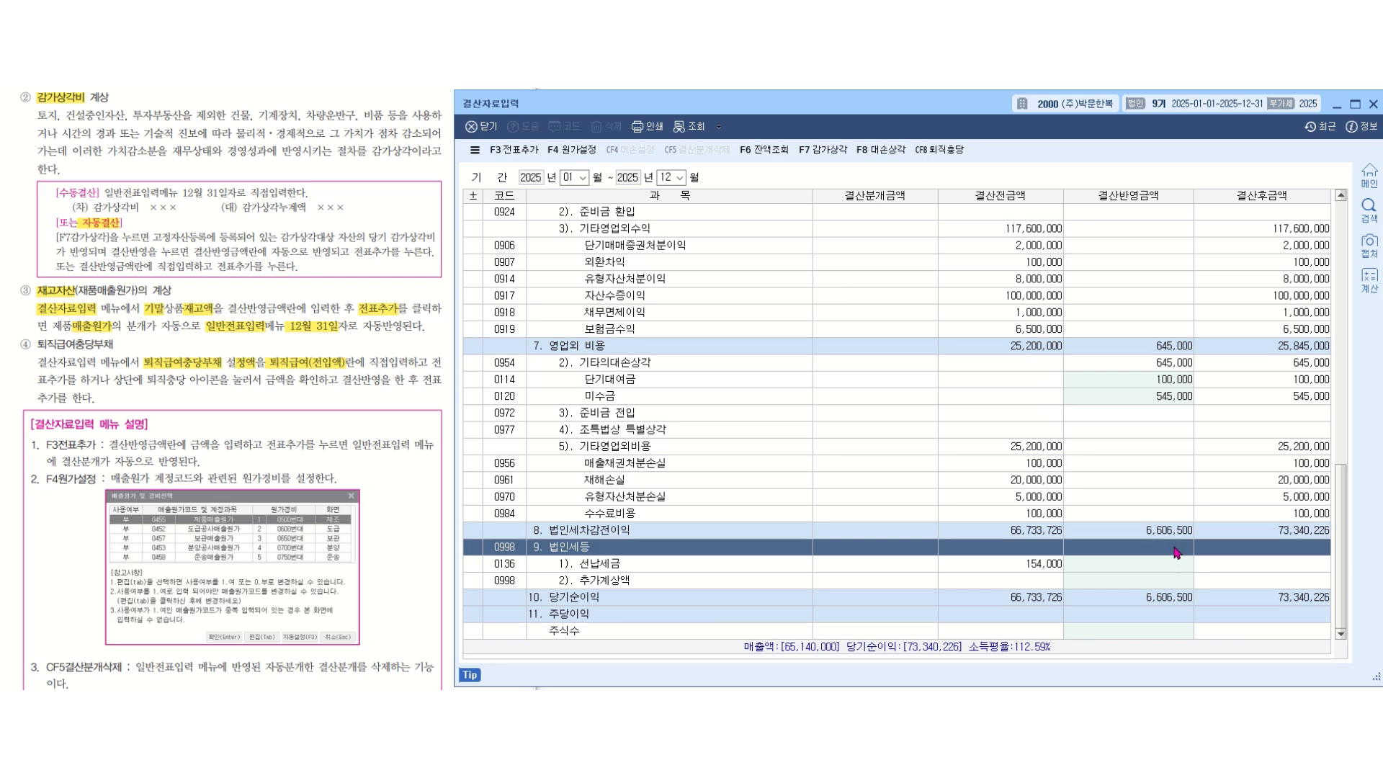
left_click(606, 567)
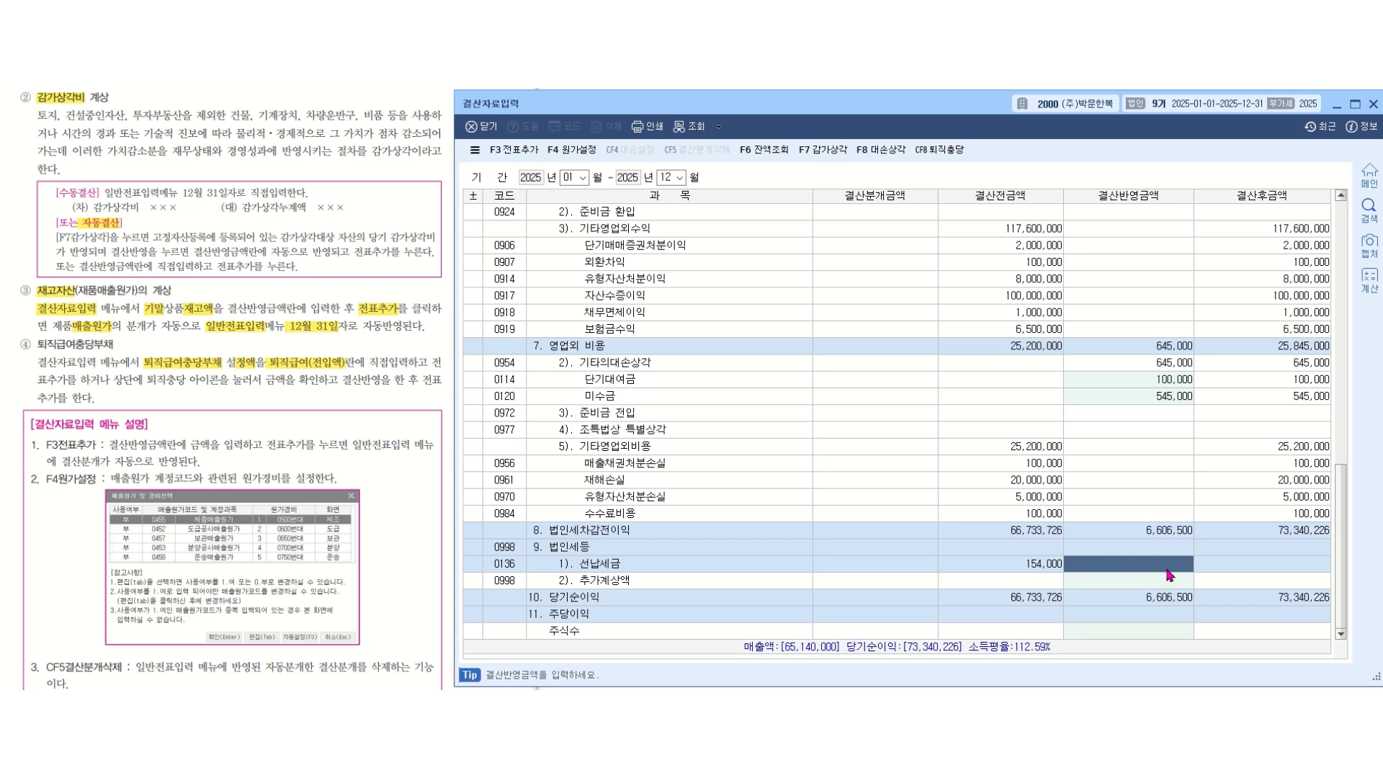
left_click(630, 582)
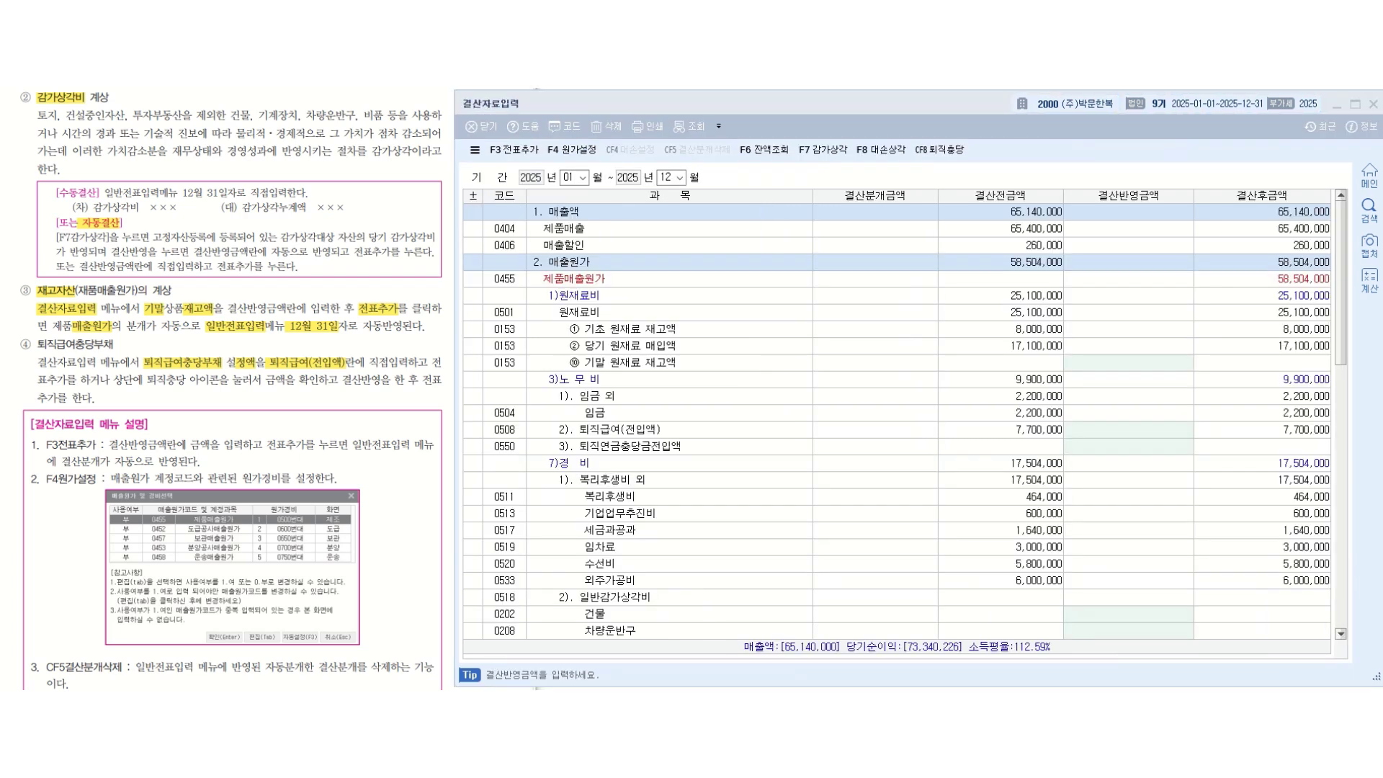
left_click(556, 95)
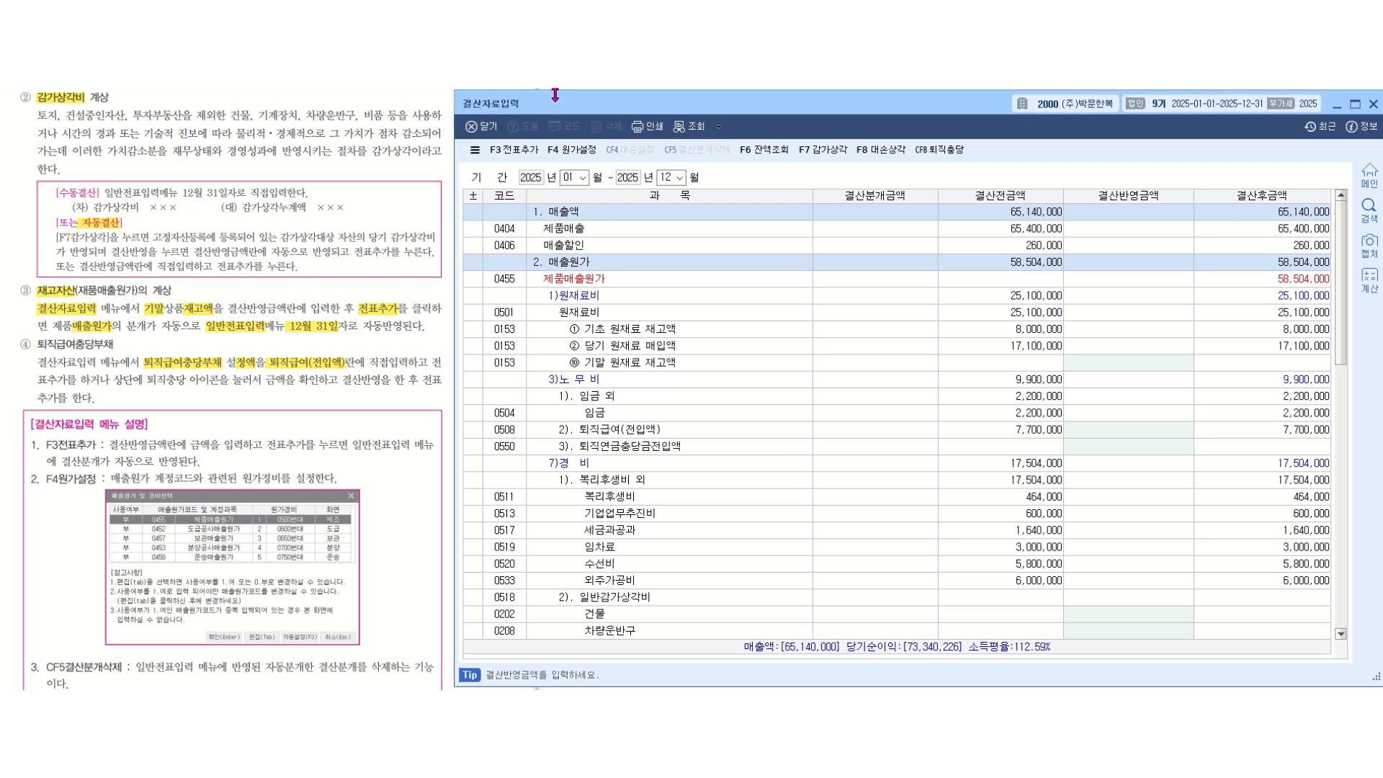